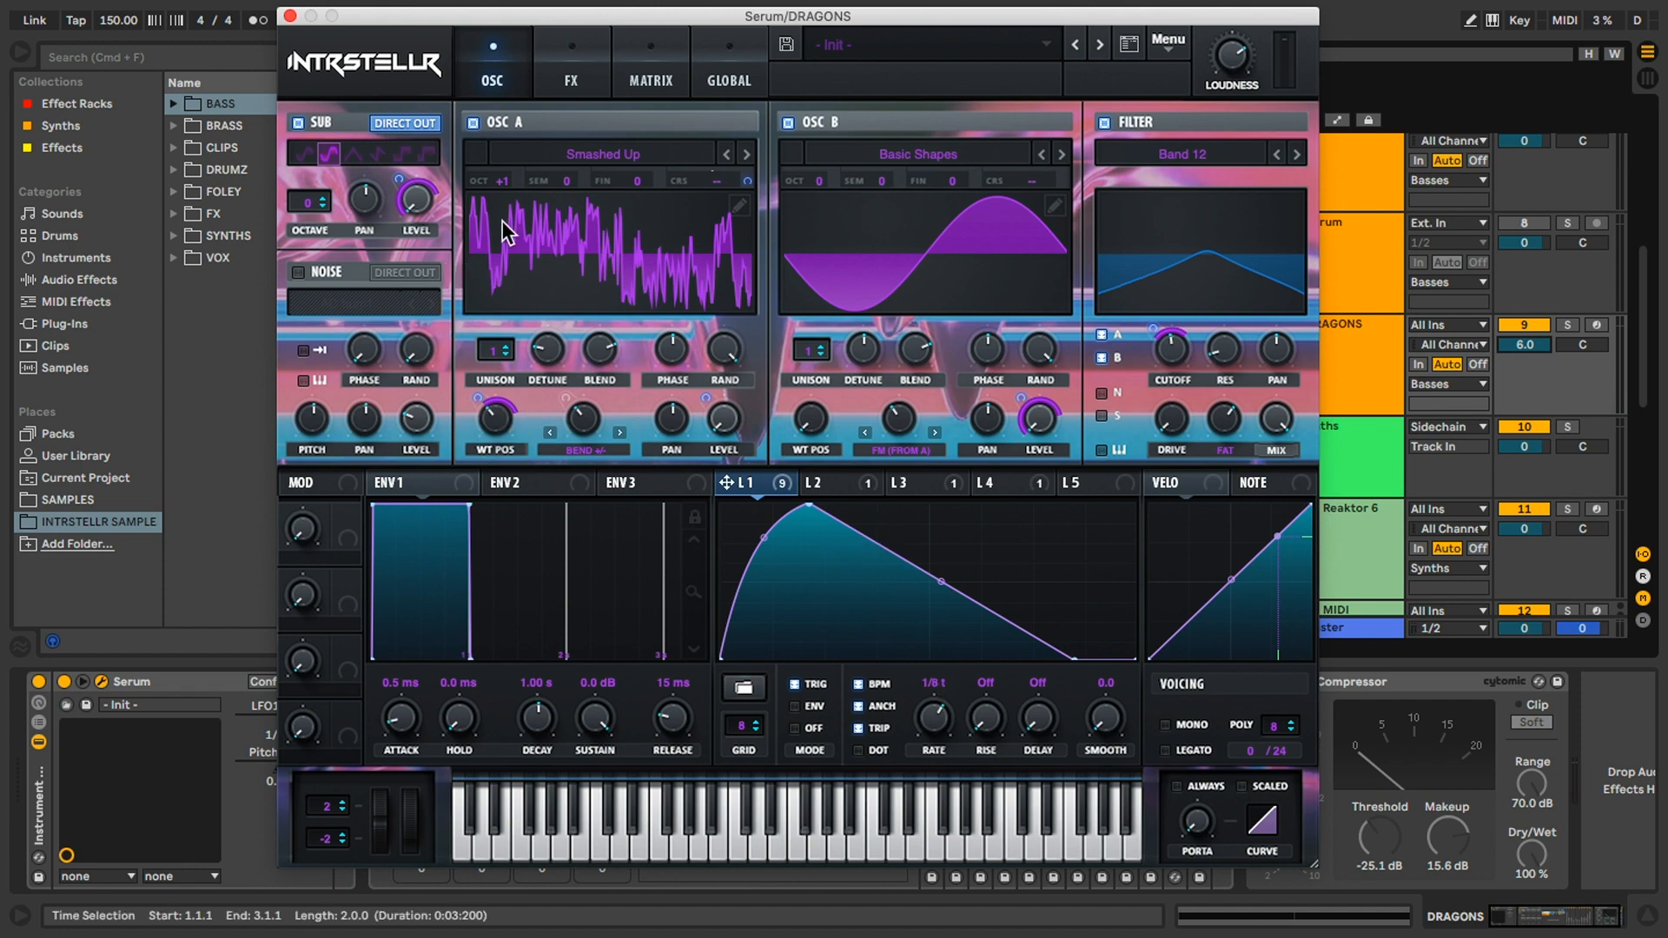
Review LFO 2 and LFO 3, bypass all LFO 3 destinations, and restore its modulation of oscillator A's coarse pitch.
left_click(831, 483)
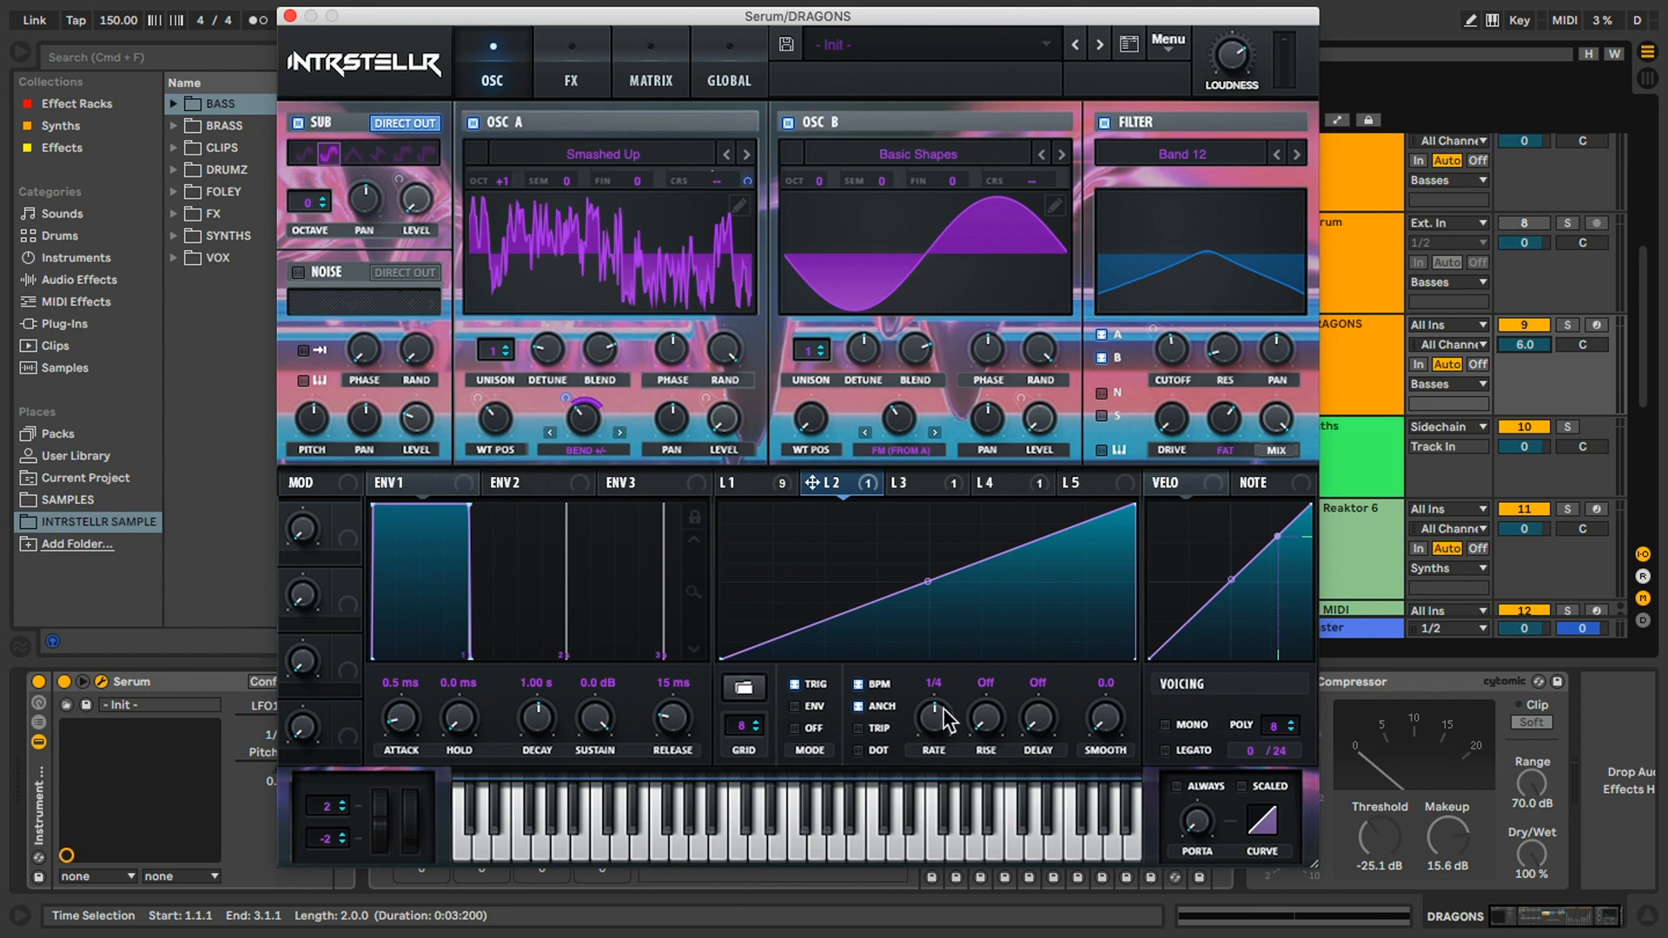
right_click(934, 484)
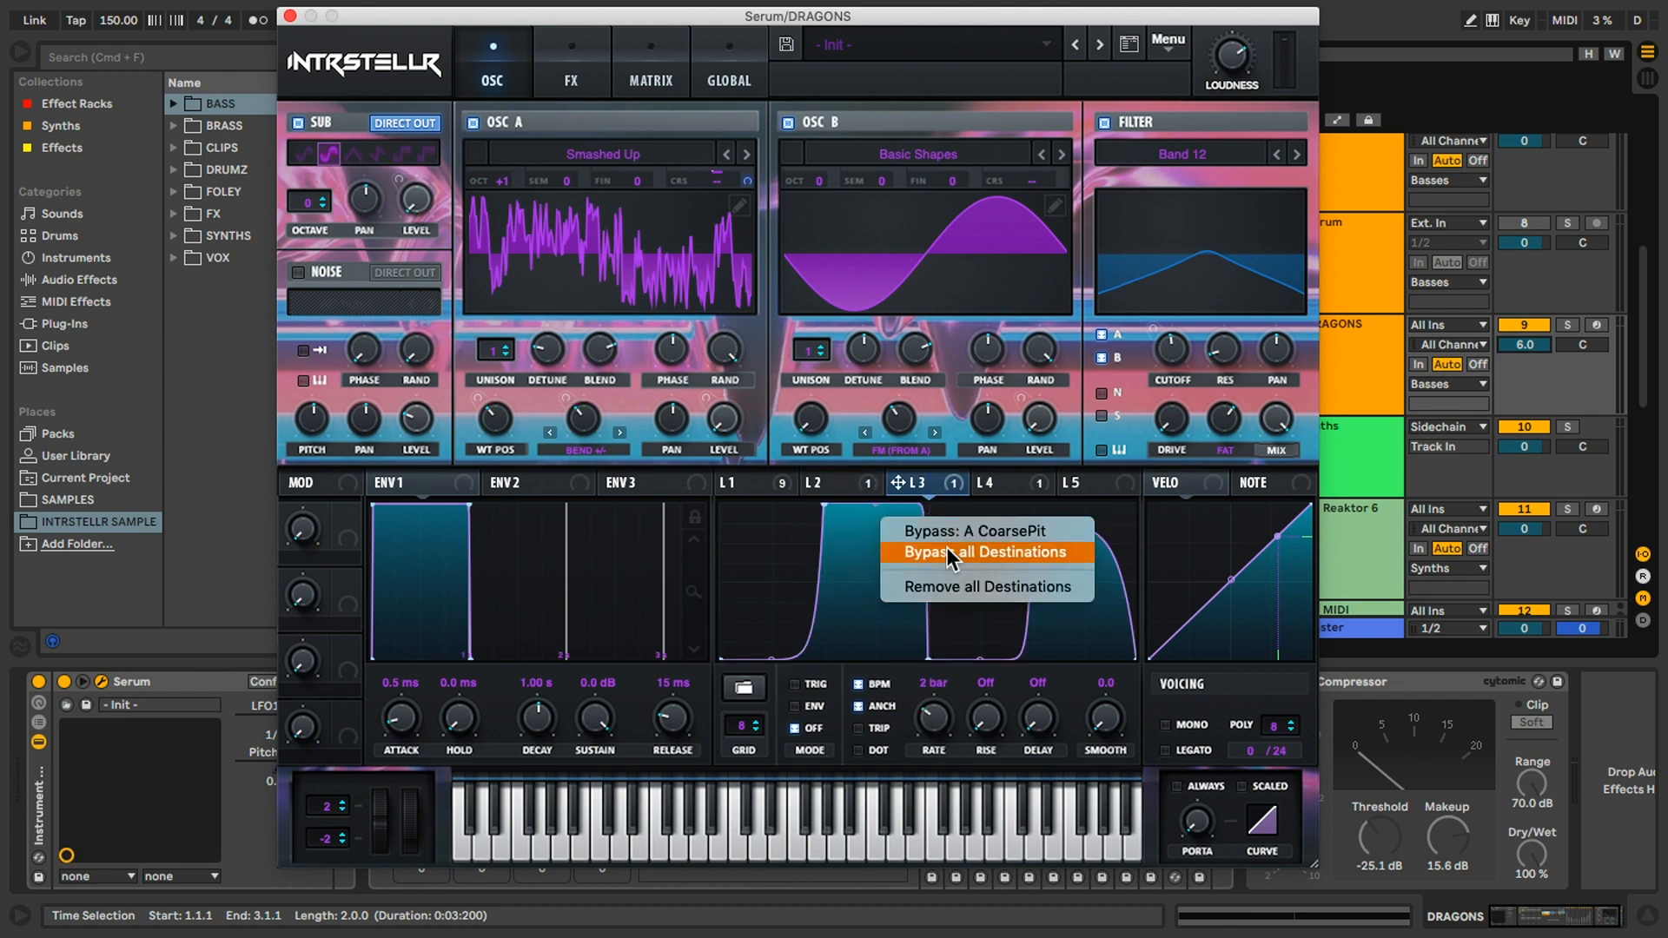
left_click(947, 548)
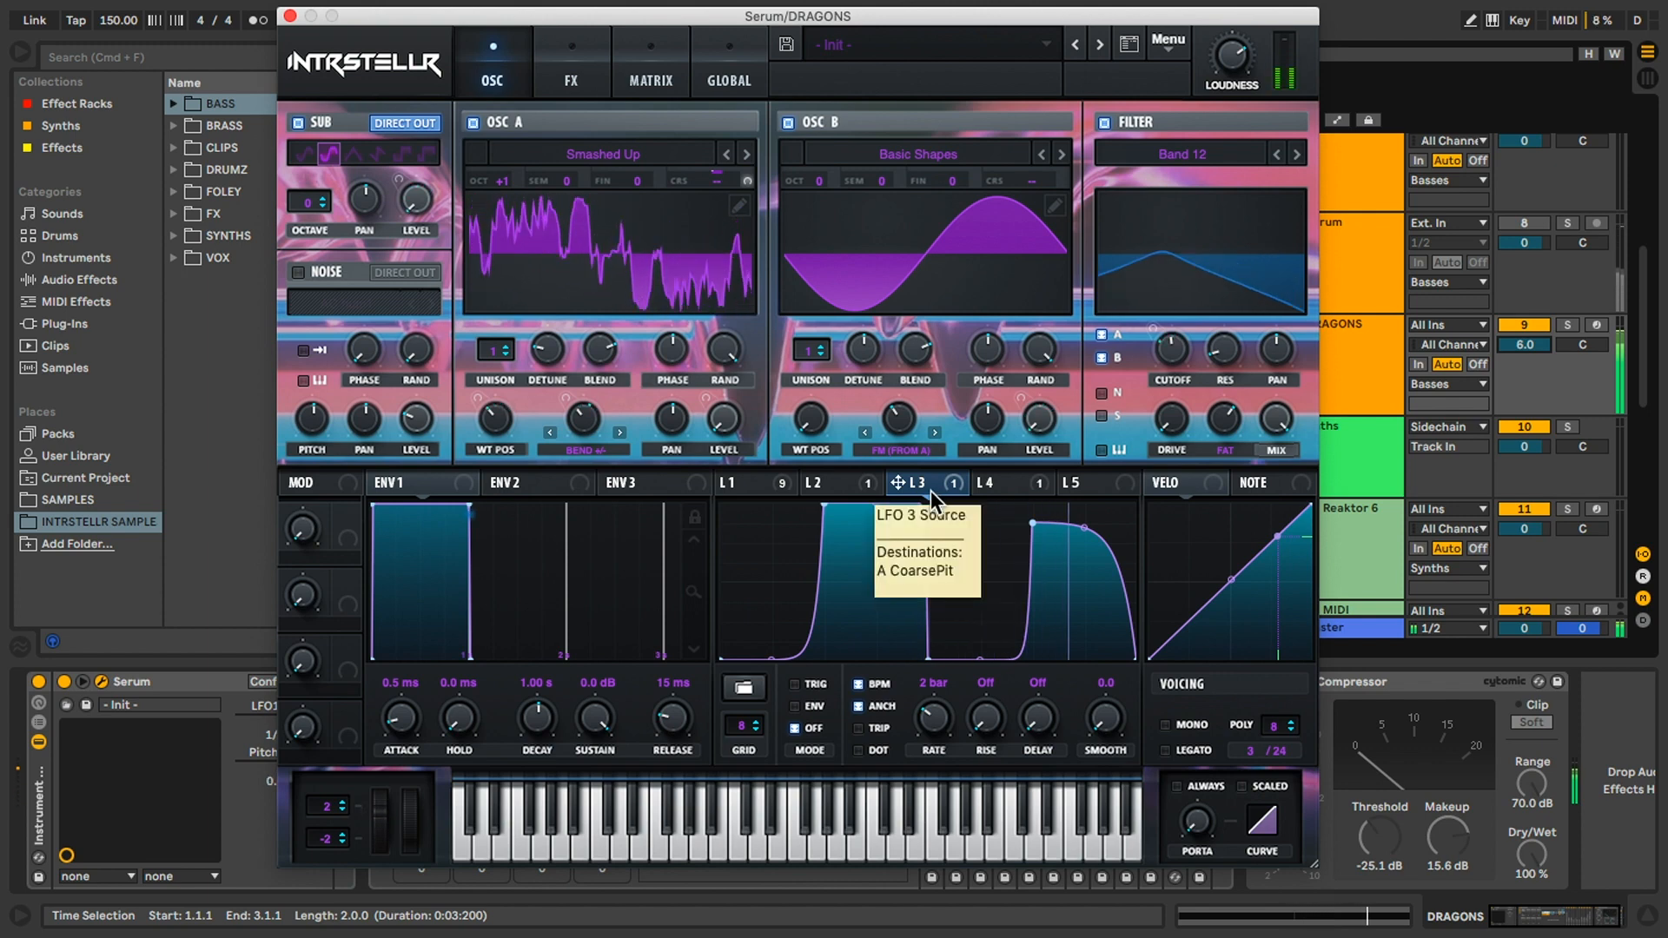
left_click_drag(923, 493, 741, 182)
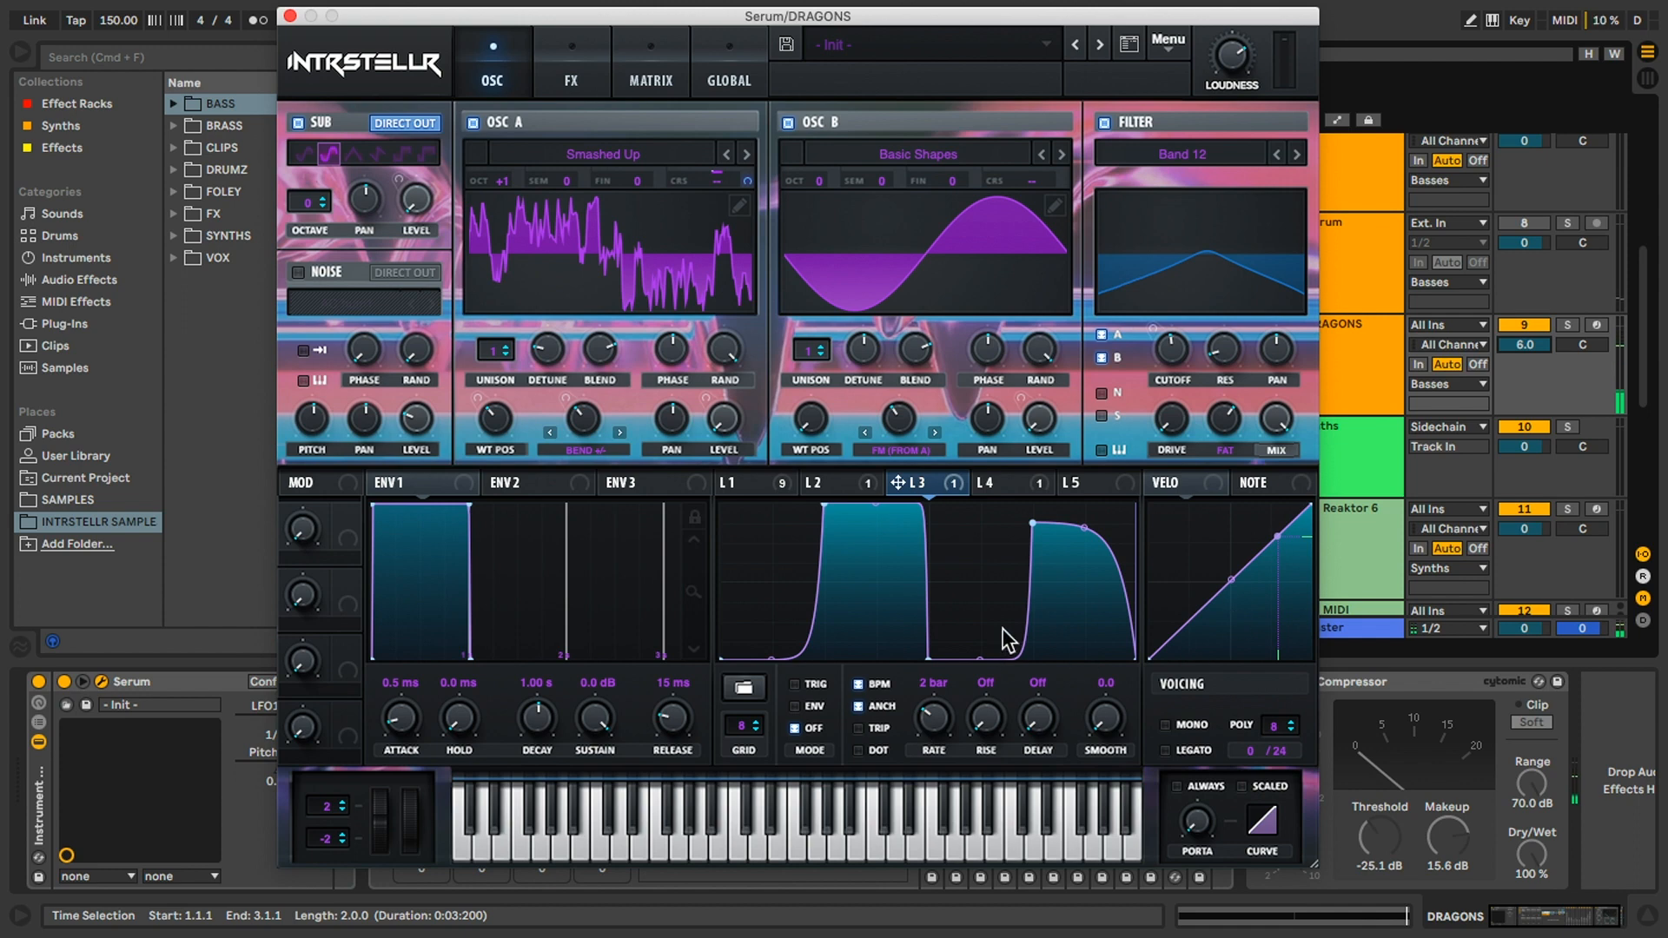
Examine LFO 1's modulation assignments and the sub oscillator's waveform.
left_click(775, 492)
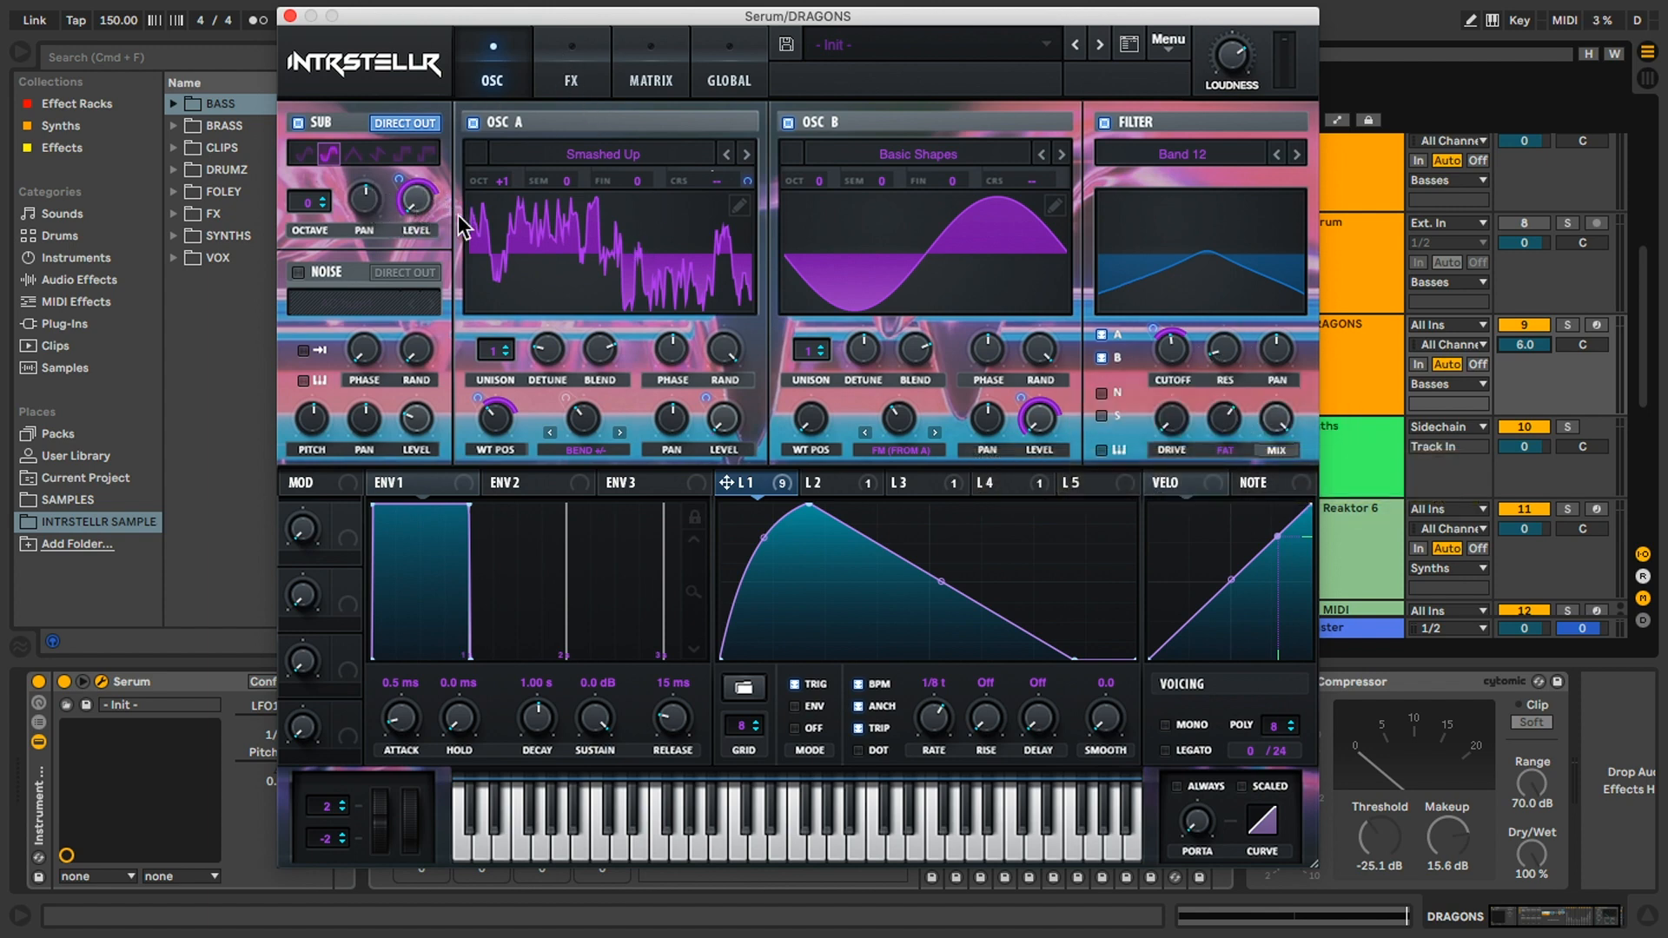
left_click(304, 156)
left_click(323, 153)
Enable the Hyper/Dimension, Distortion, Chorus and OTT effects in Serum's effects rack.
left_click(571, 61)
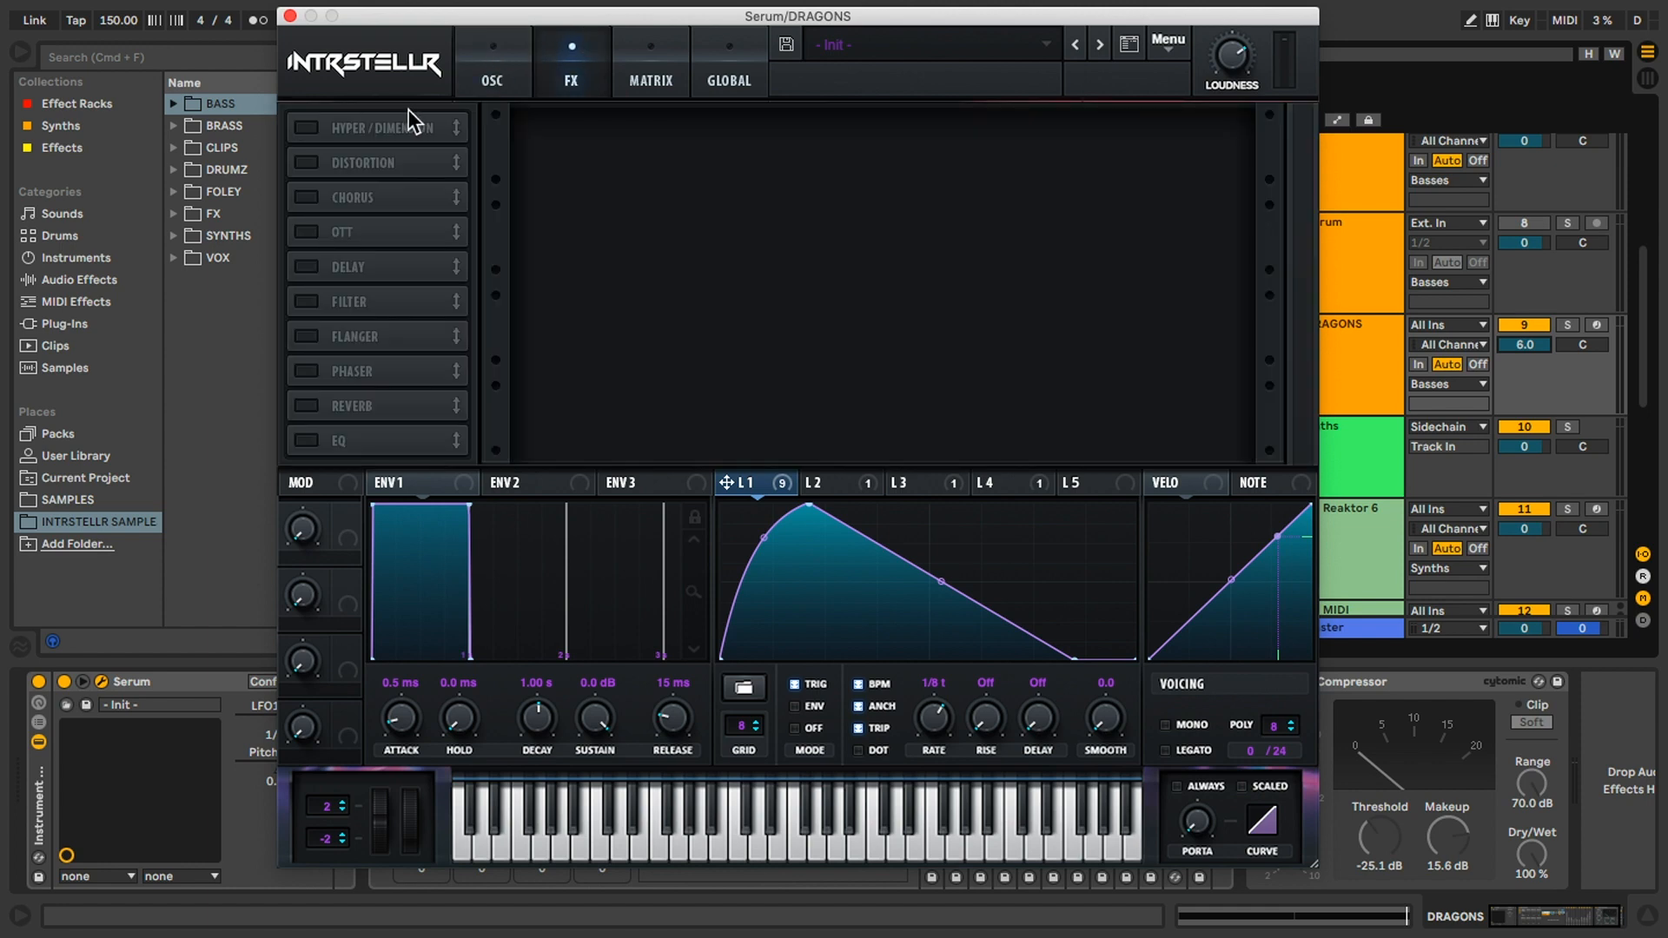
left_click(313, 127)
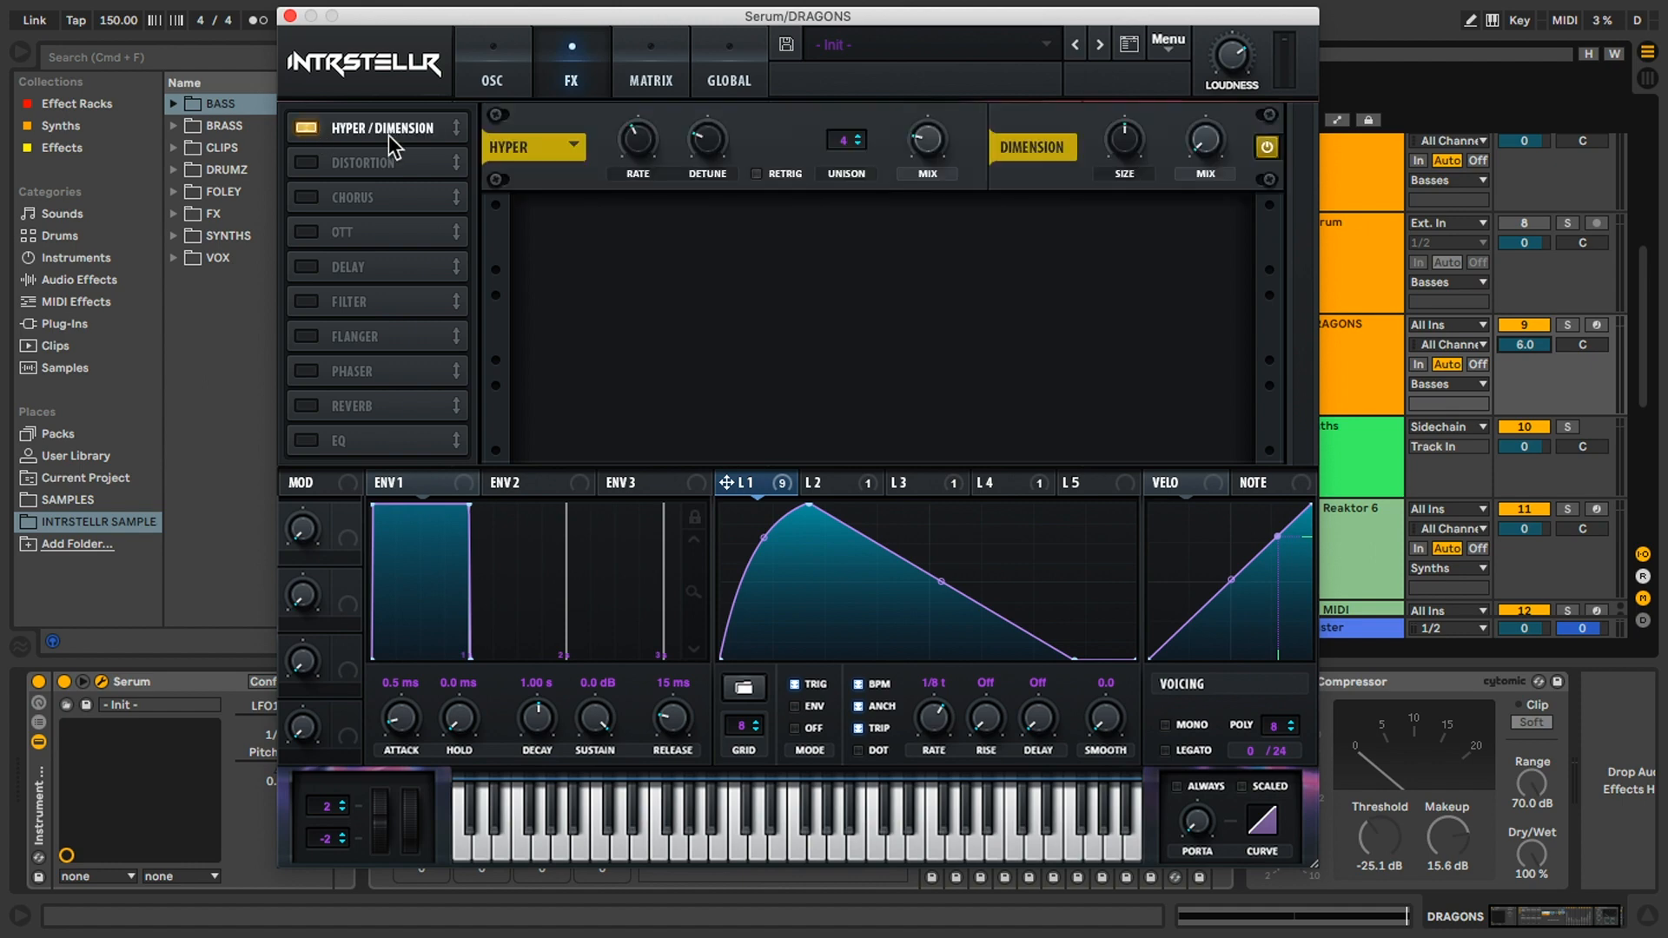
left_click(309, 161)
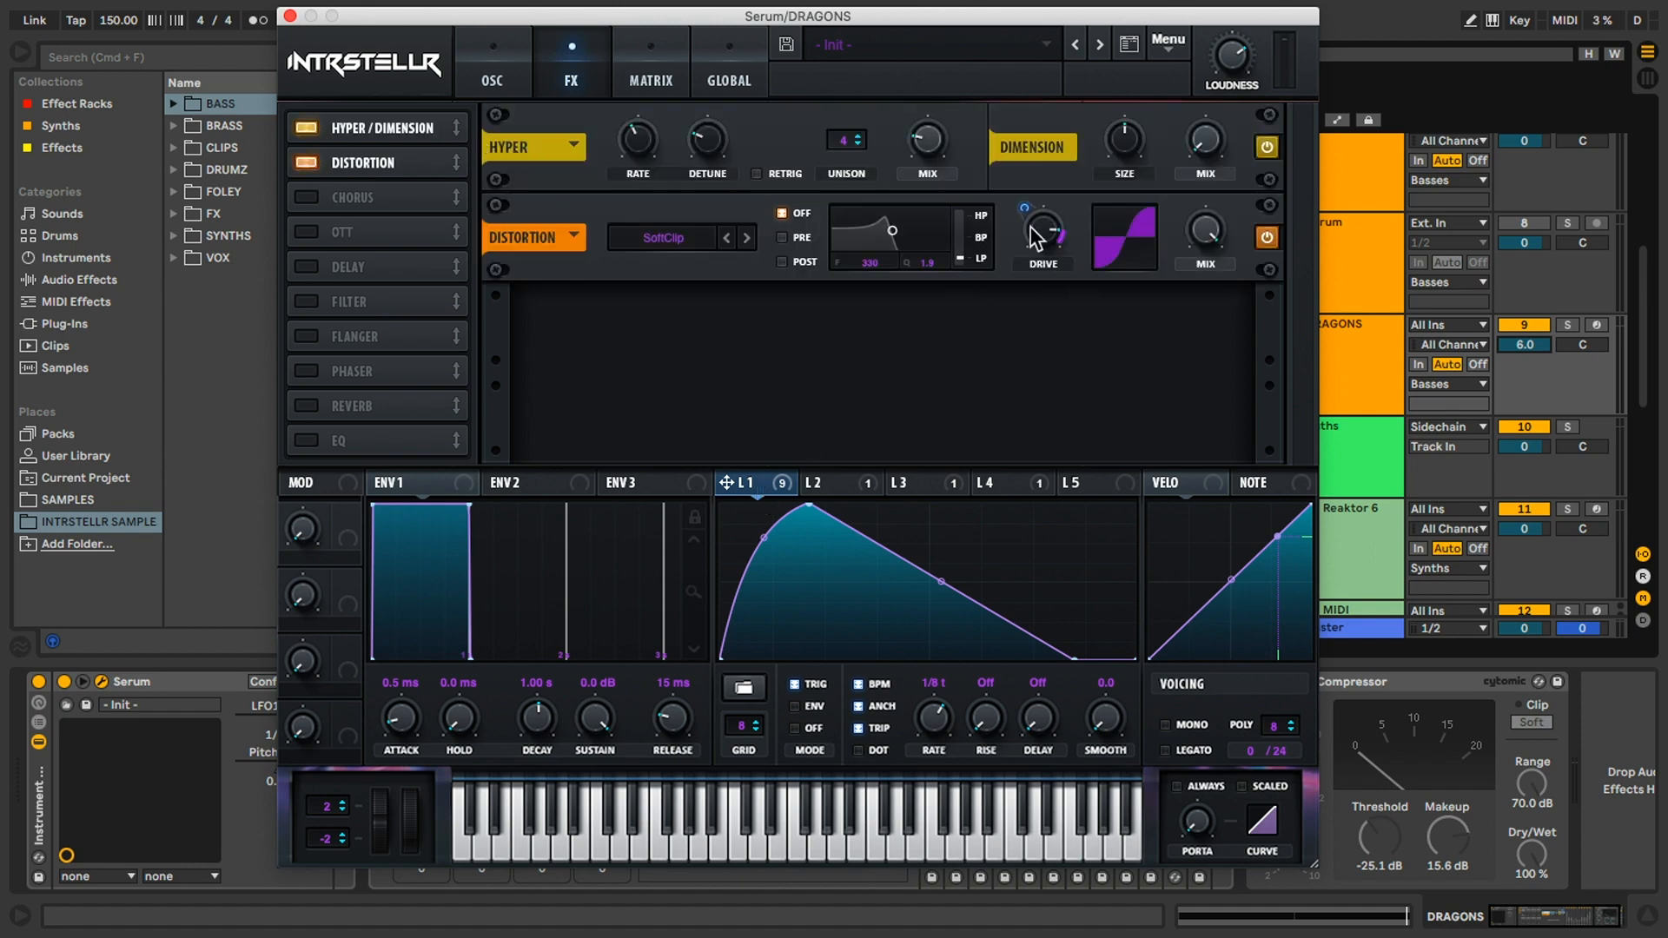
left_click(309, 197)
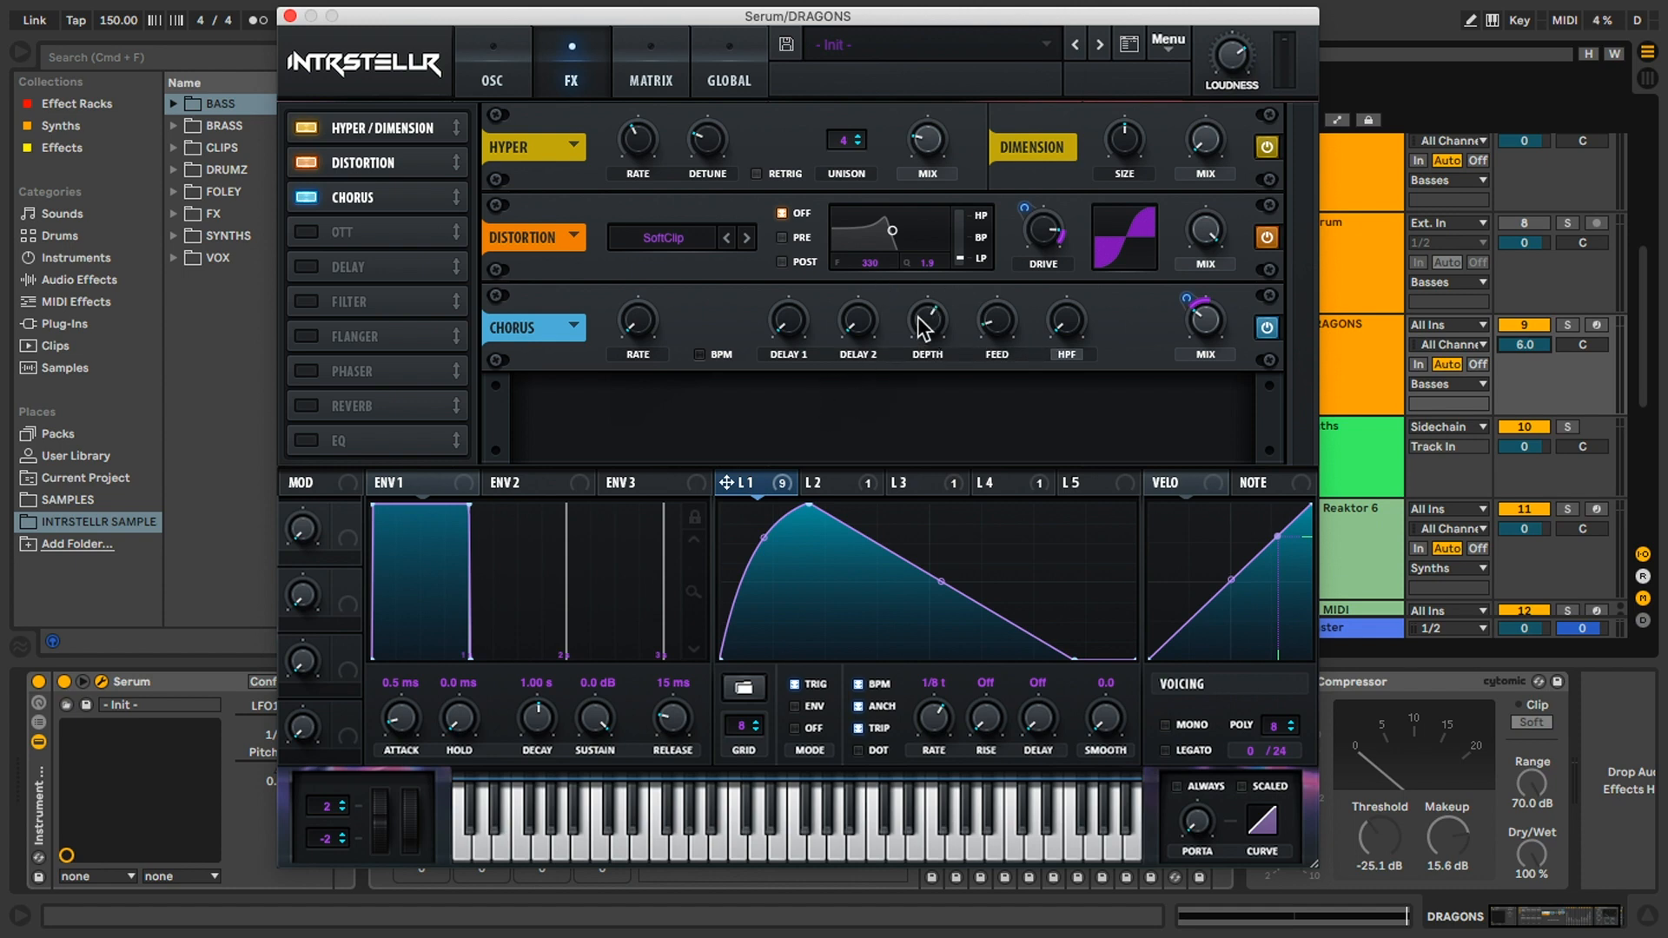
left_click(306, 232)
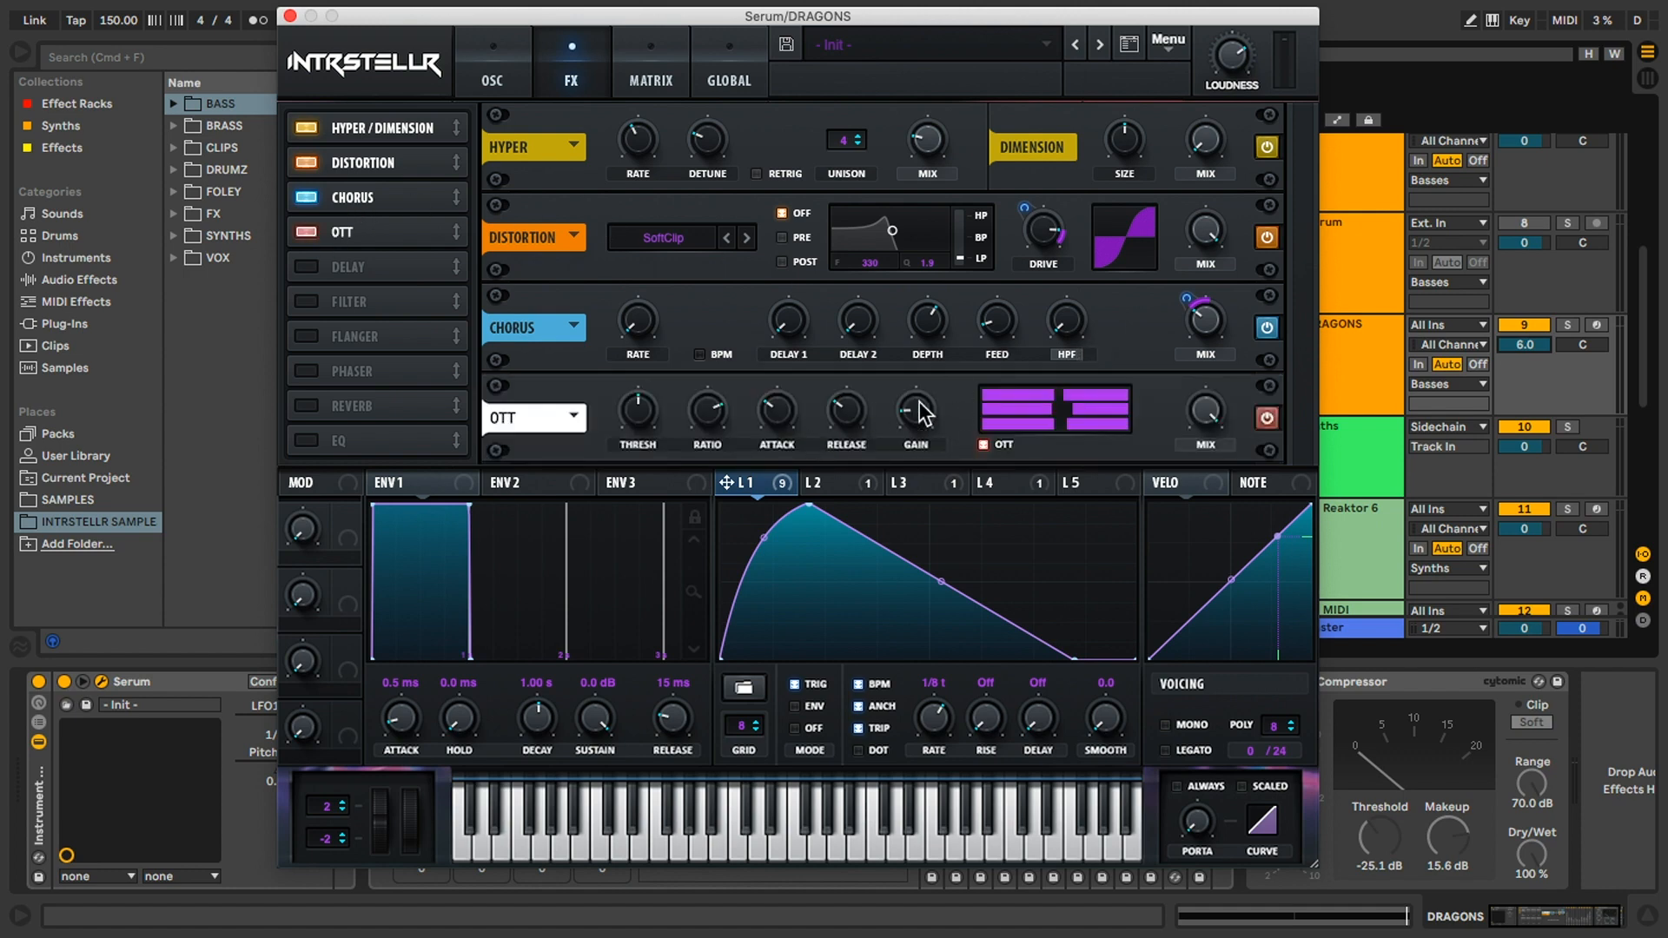
Enable the Delay effect, comparing the sound with and without it, and show LFO 4, which modulates its mix.
left_click(305, 266)
scroll(1298, 311, "down", 1)
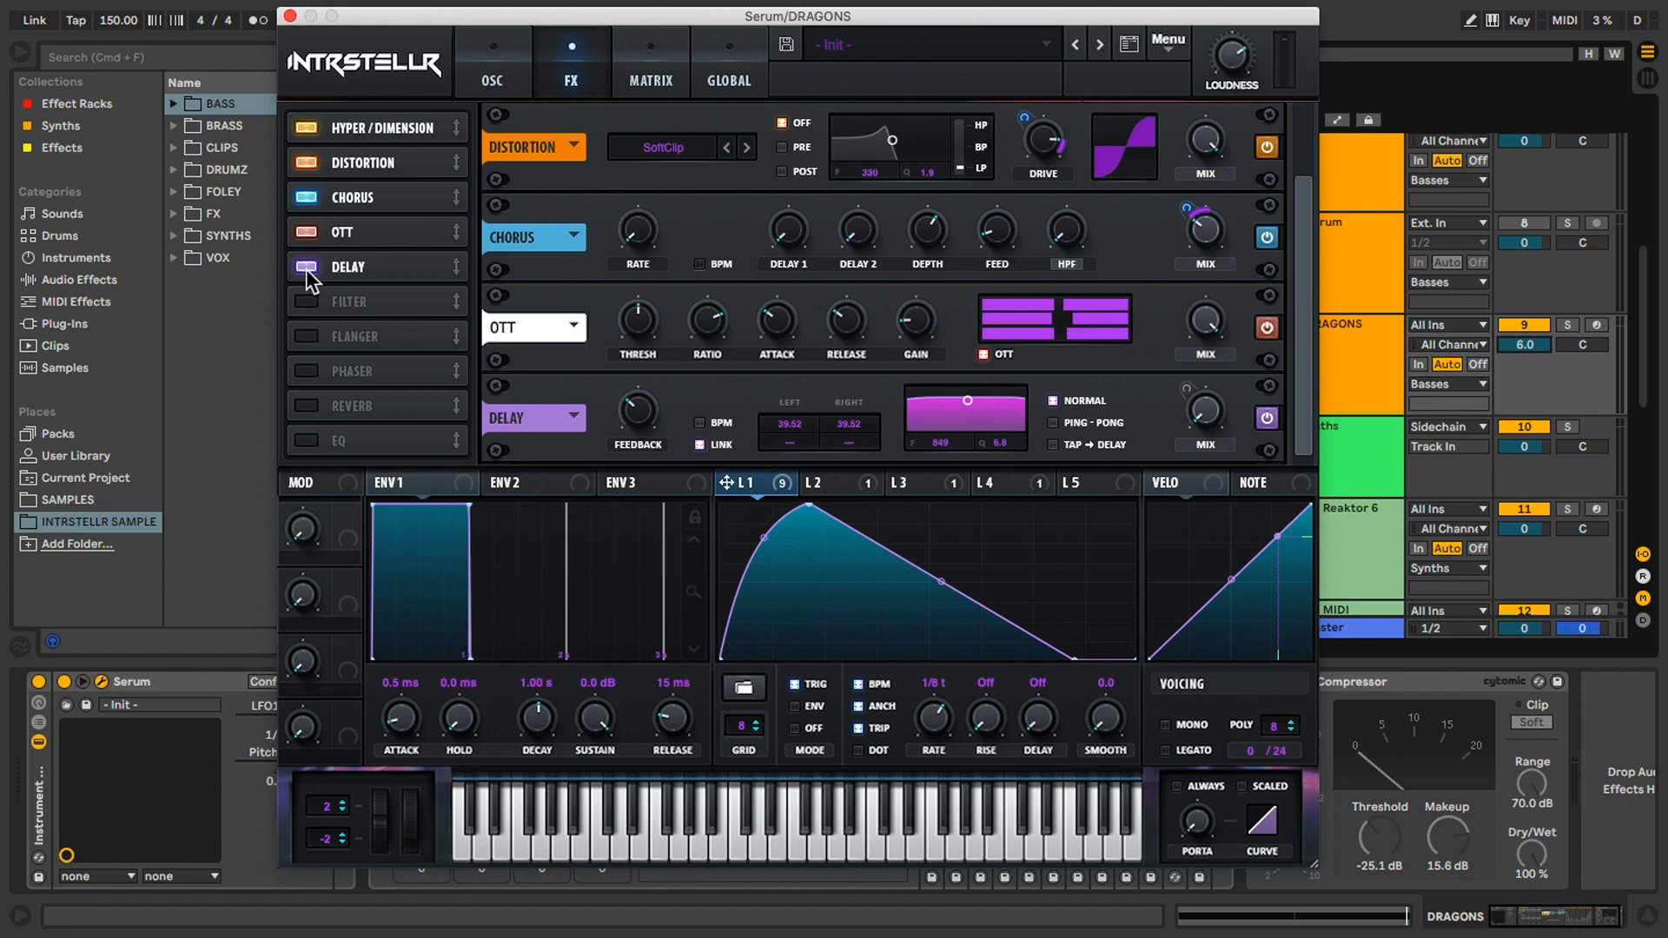
left_click(306, 267)
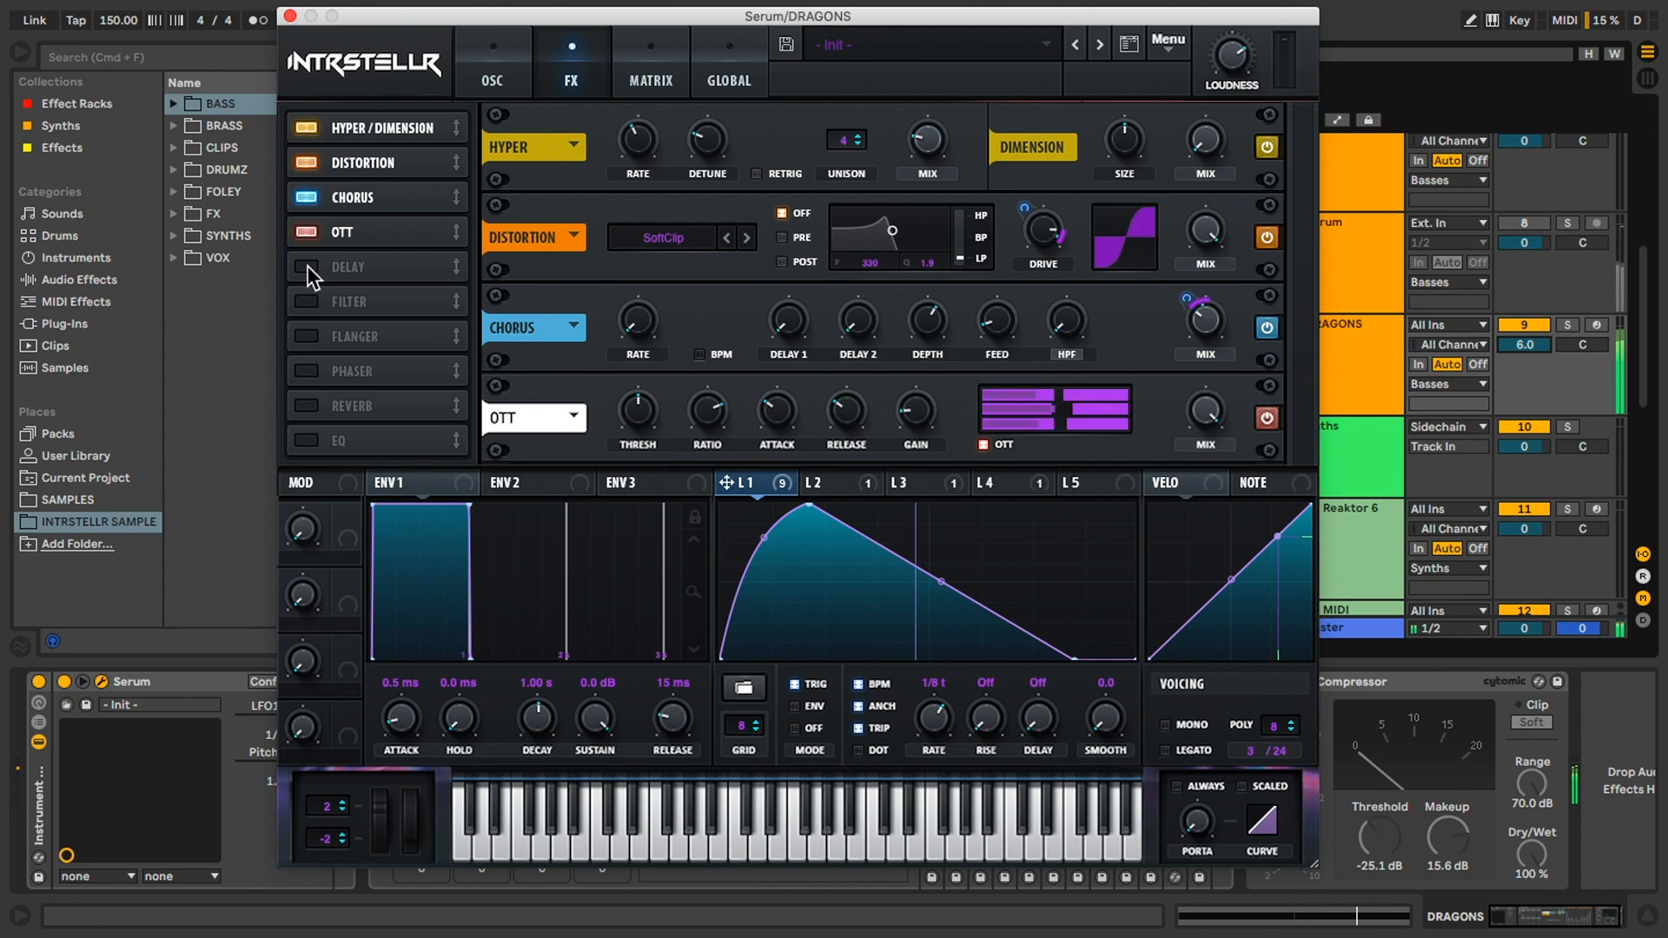
left_click(305, 267)
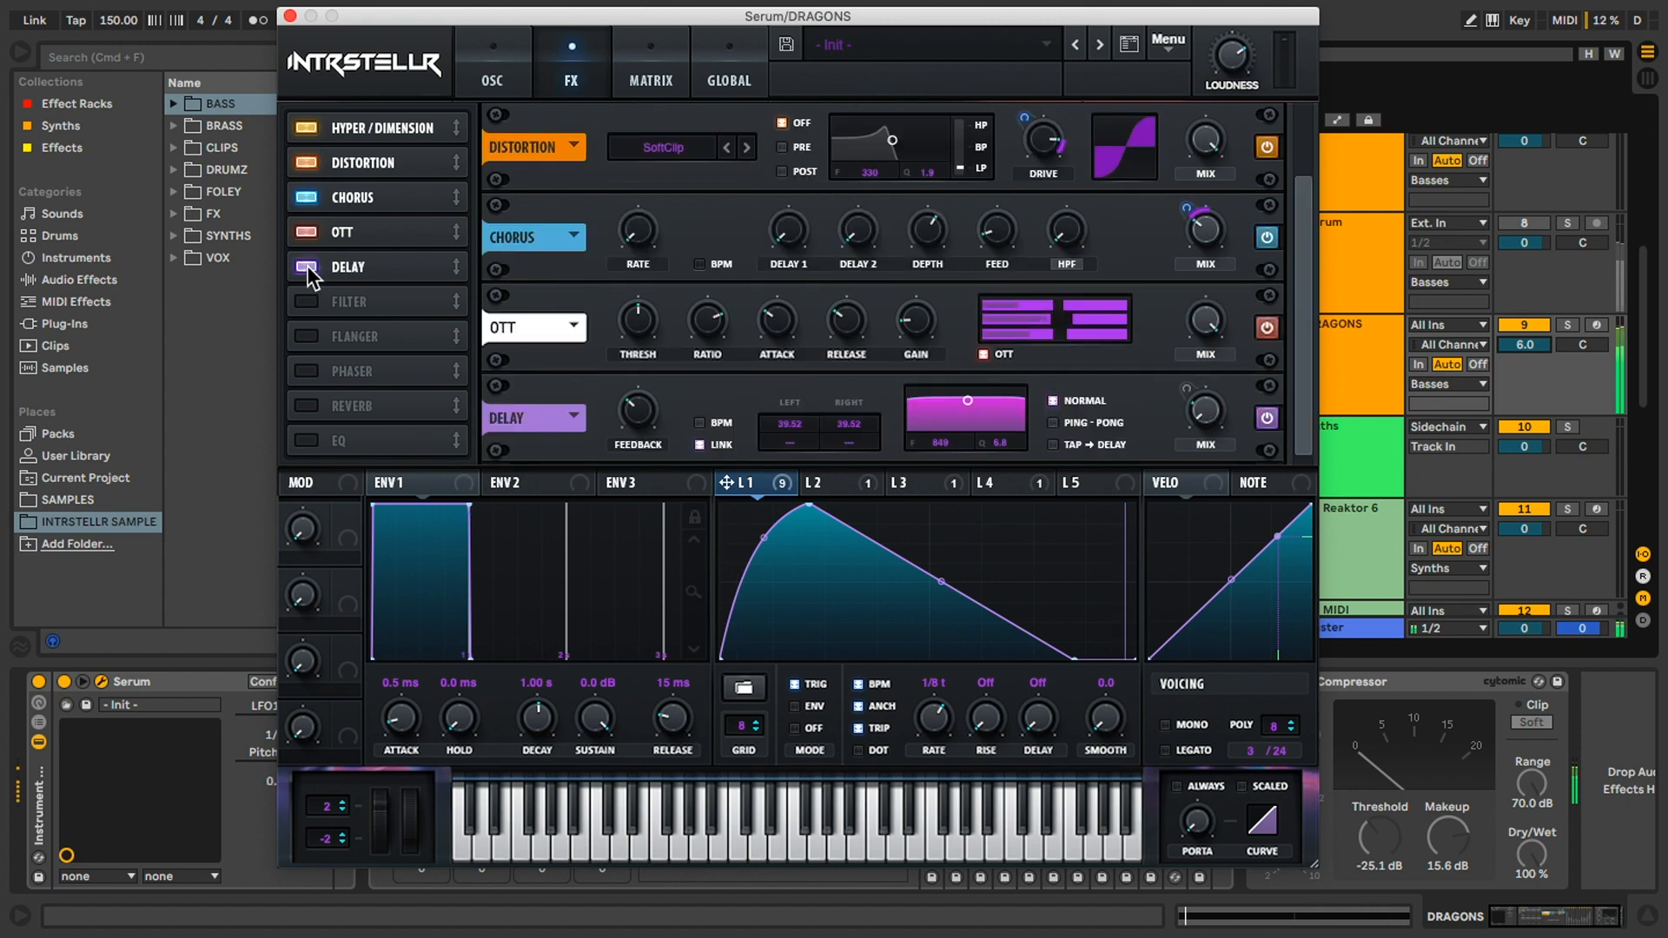
left_click(1030, 486)
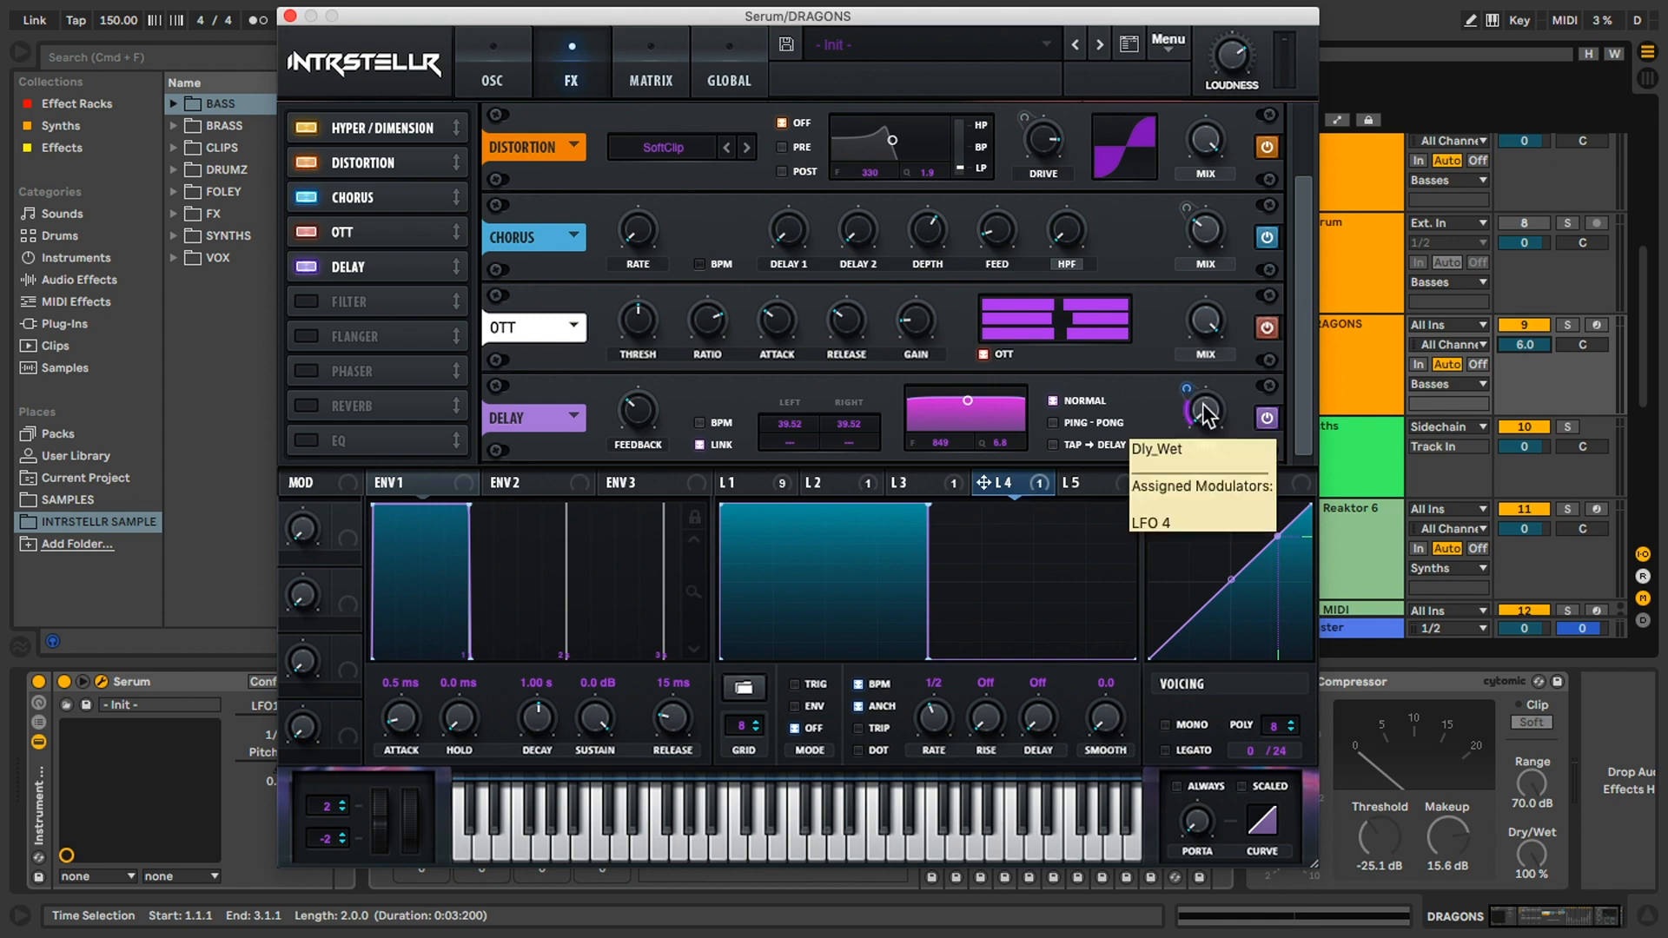
Enable the Filter effect and play the patch while reviewing LFO 1's modulation of the effects and oscillators.
left_click(411, 300)
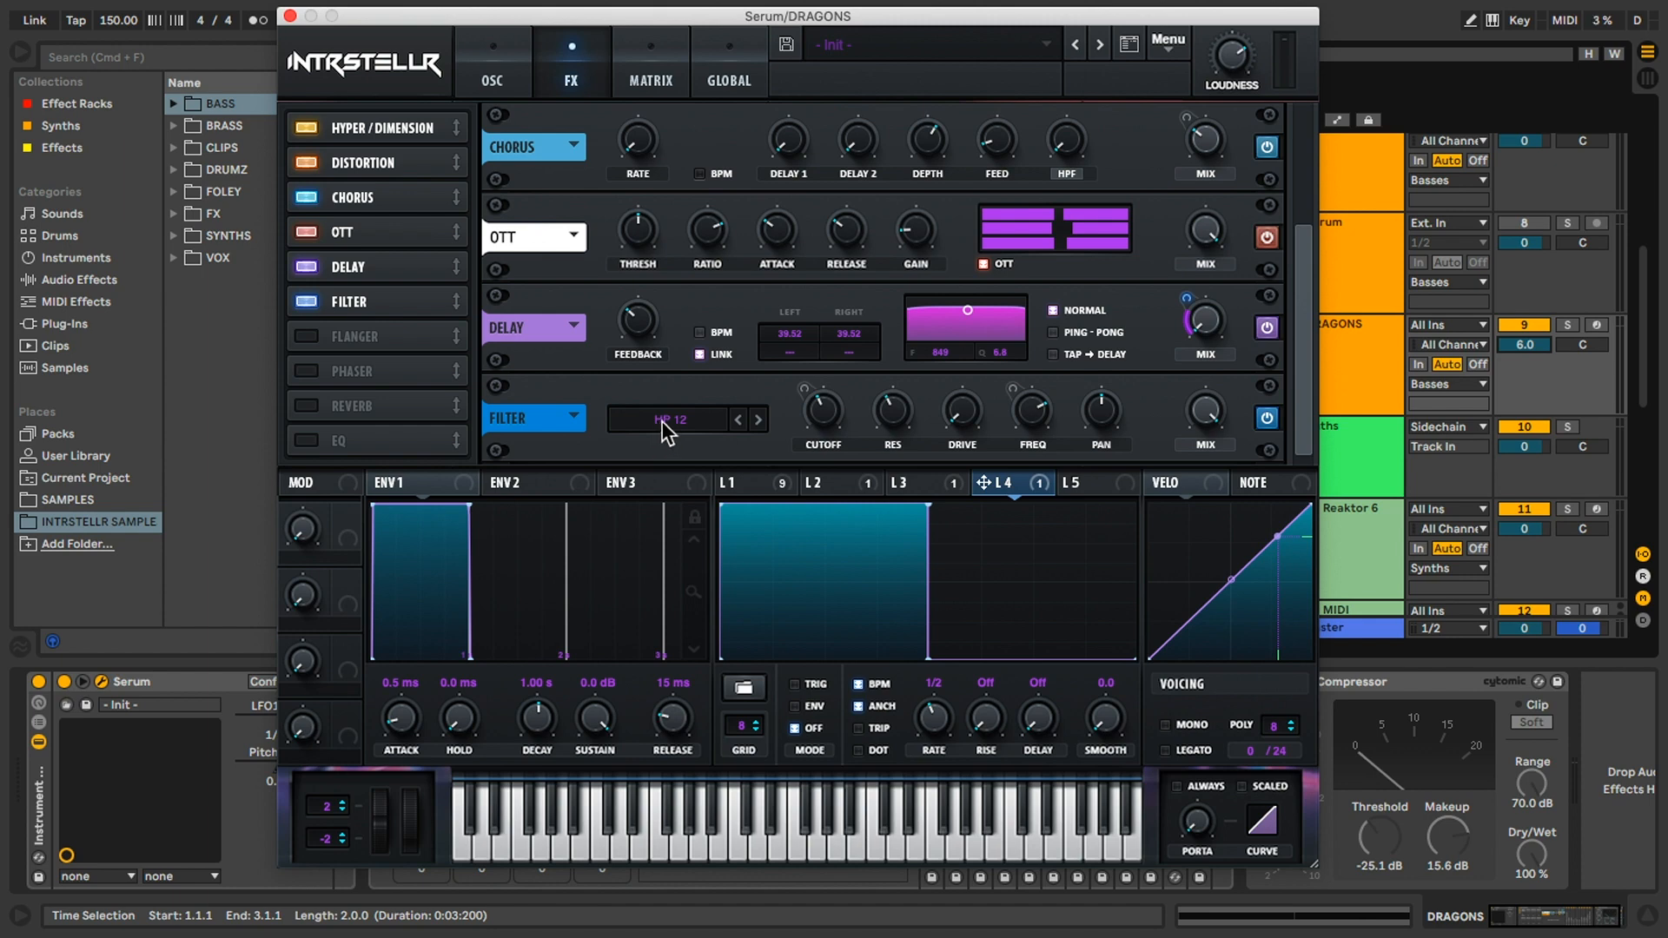
left_click(750, 483)
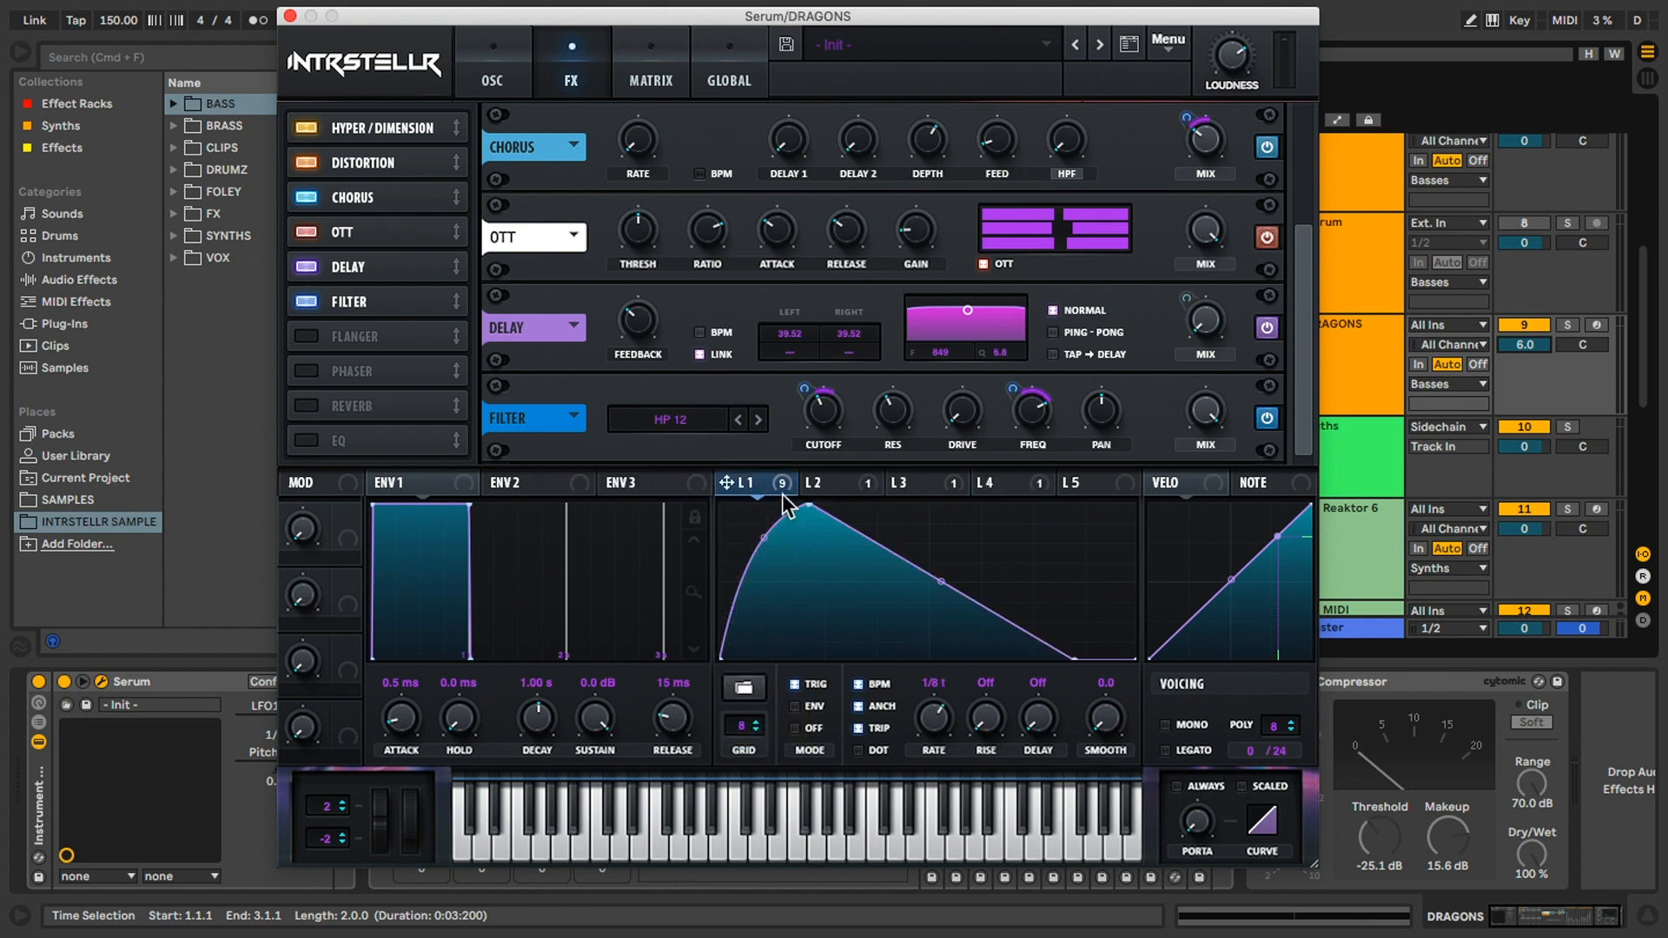
key("space")
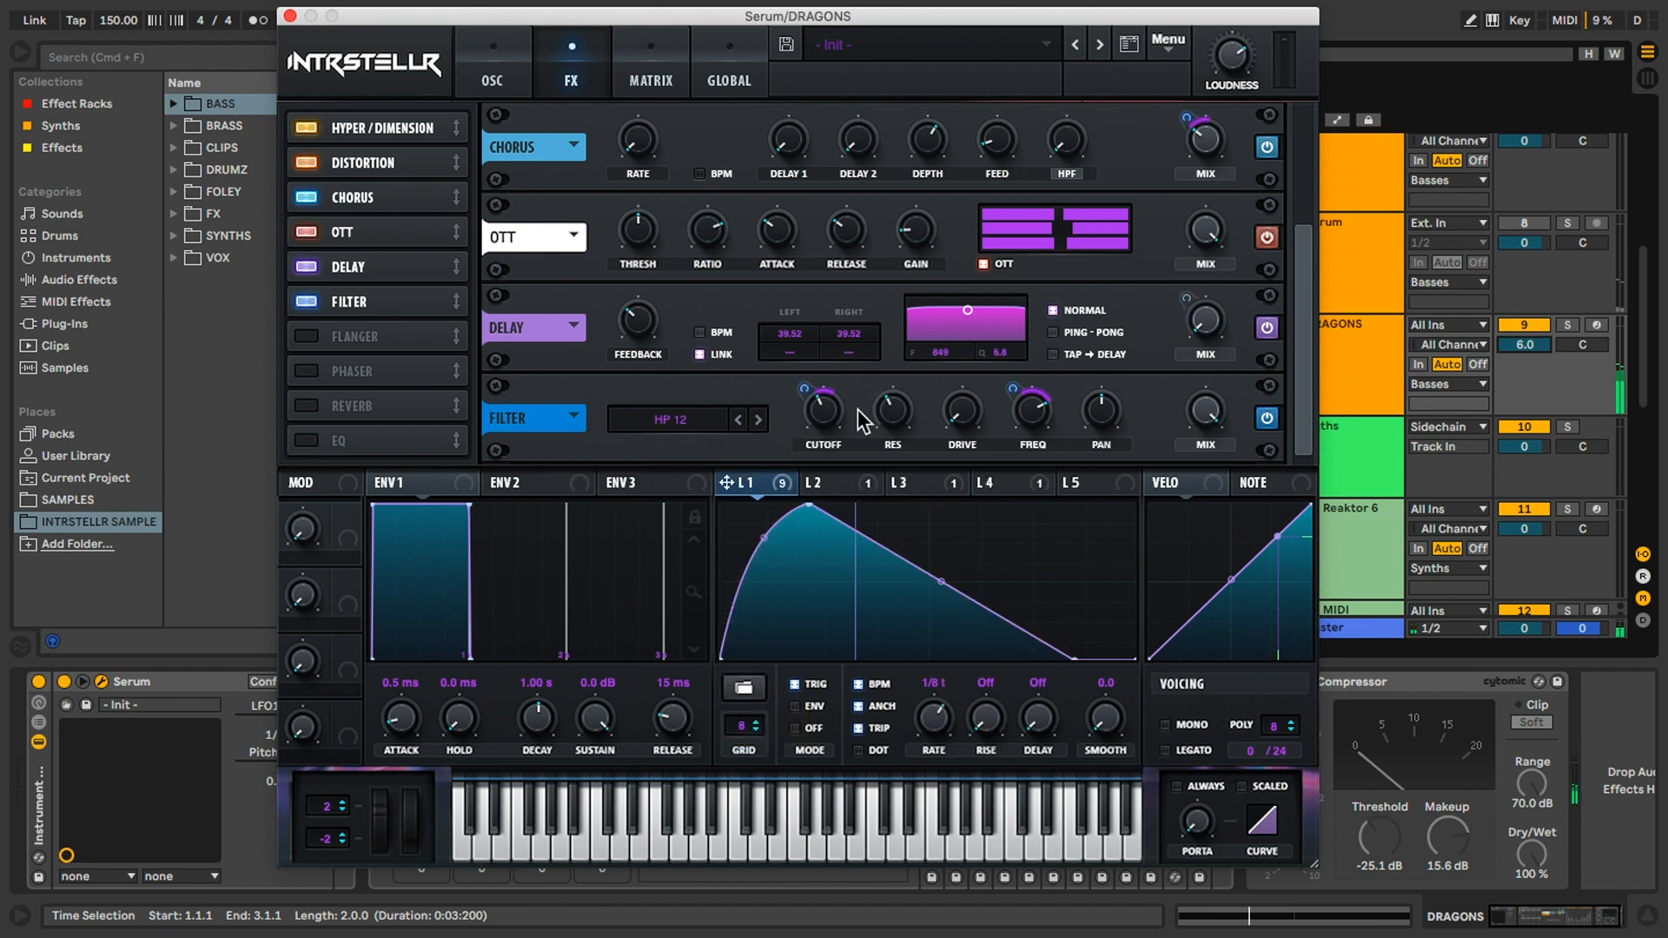
left_click(492, 81)
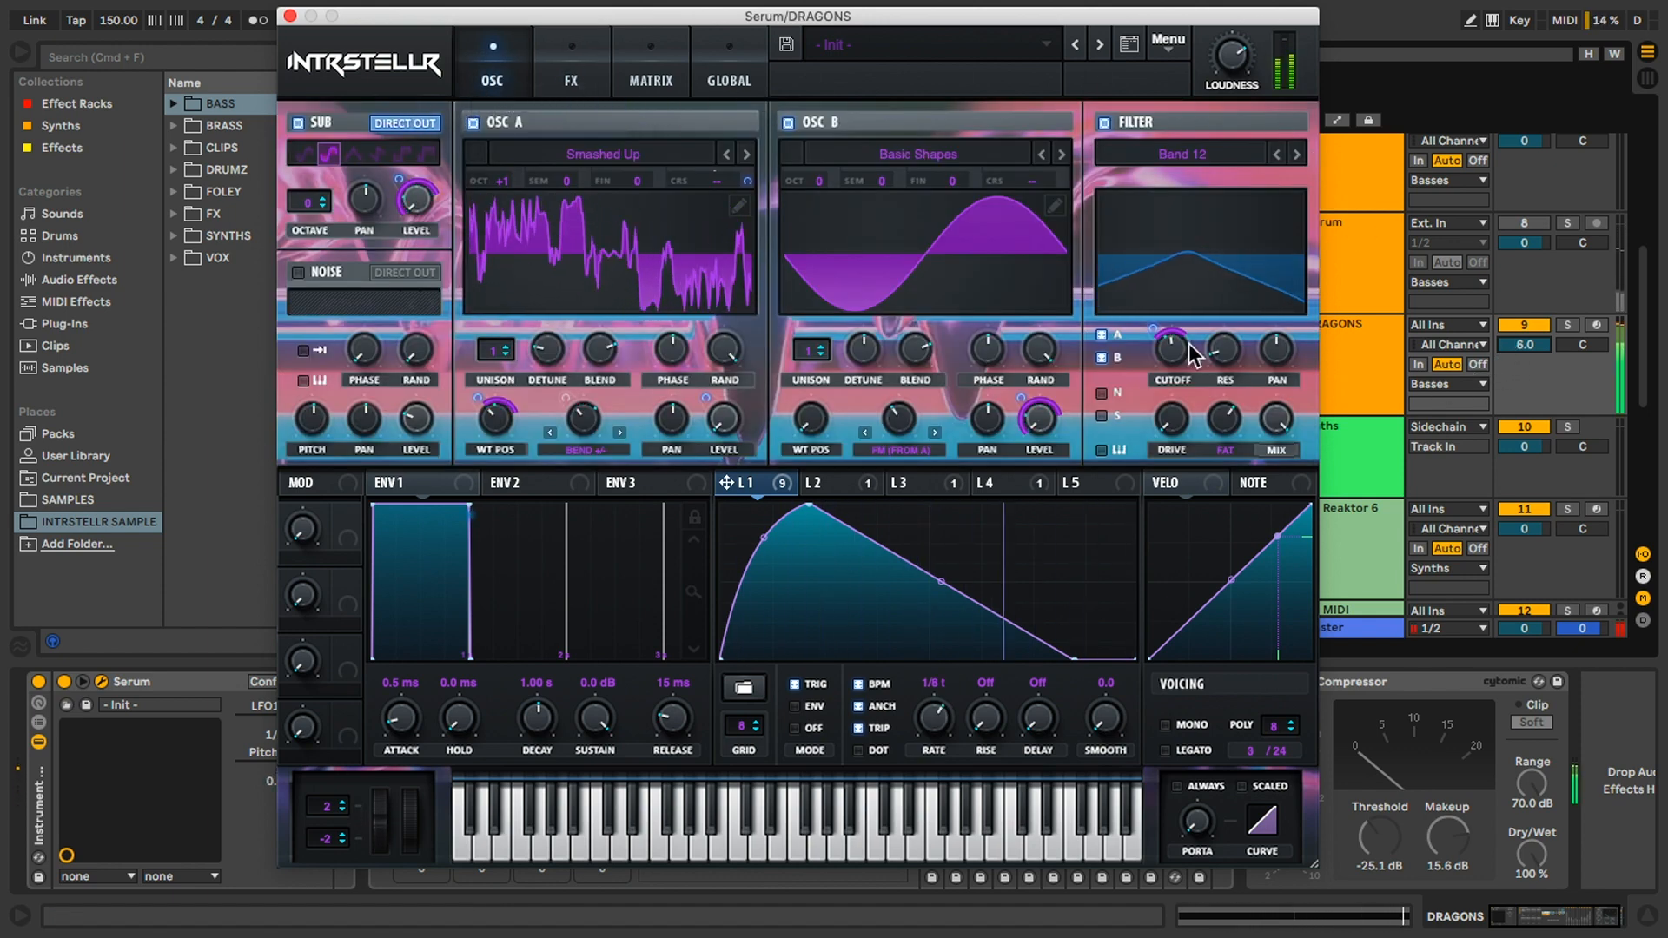
key("space")
Hide the Serum window, reset the DRAGONS track volume to 0 dB, and audition with Signal Splitter and Glue Compressor enabled.
key("alt+super+p")
double_click(1537, 345)
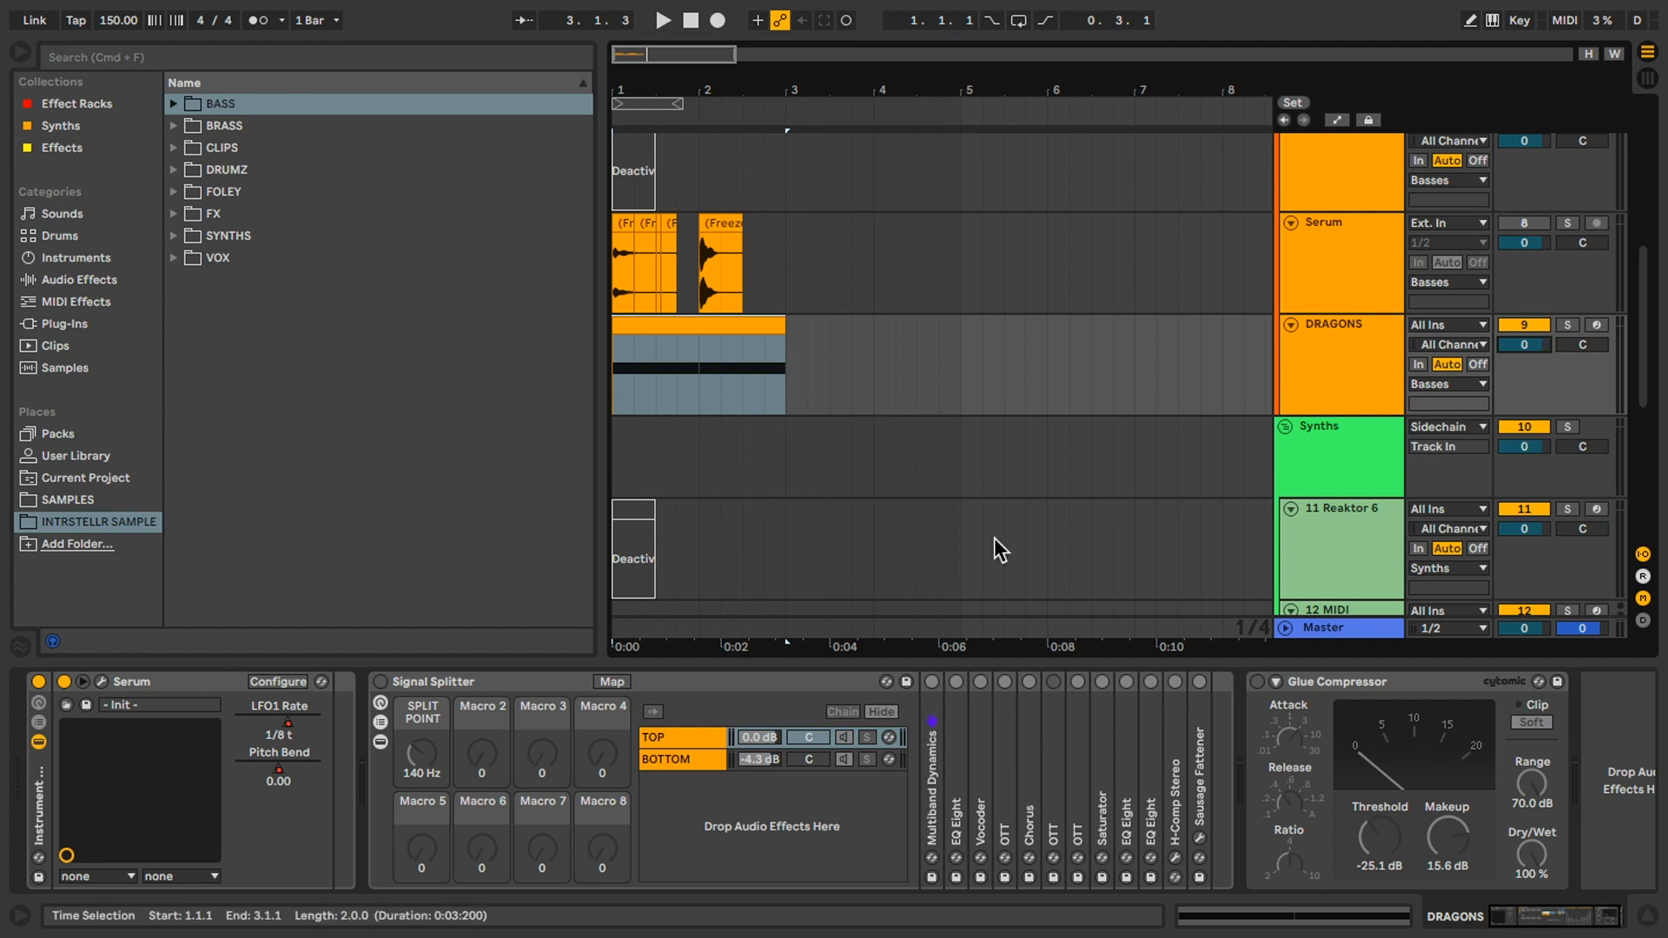
left_click(380, 681)
key("space")
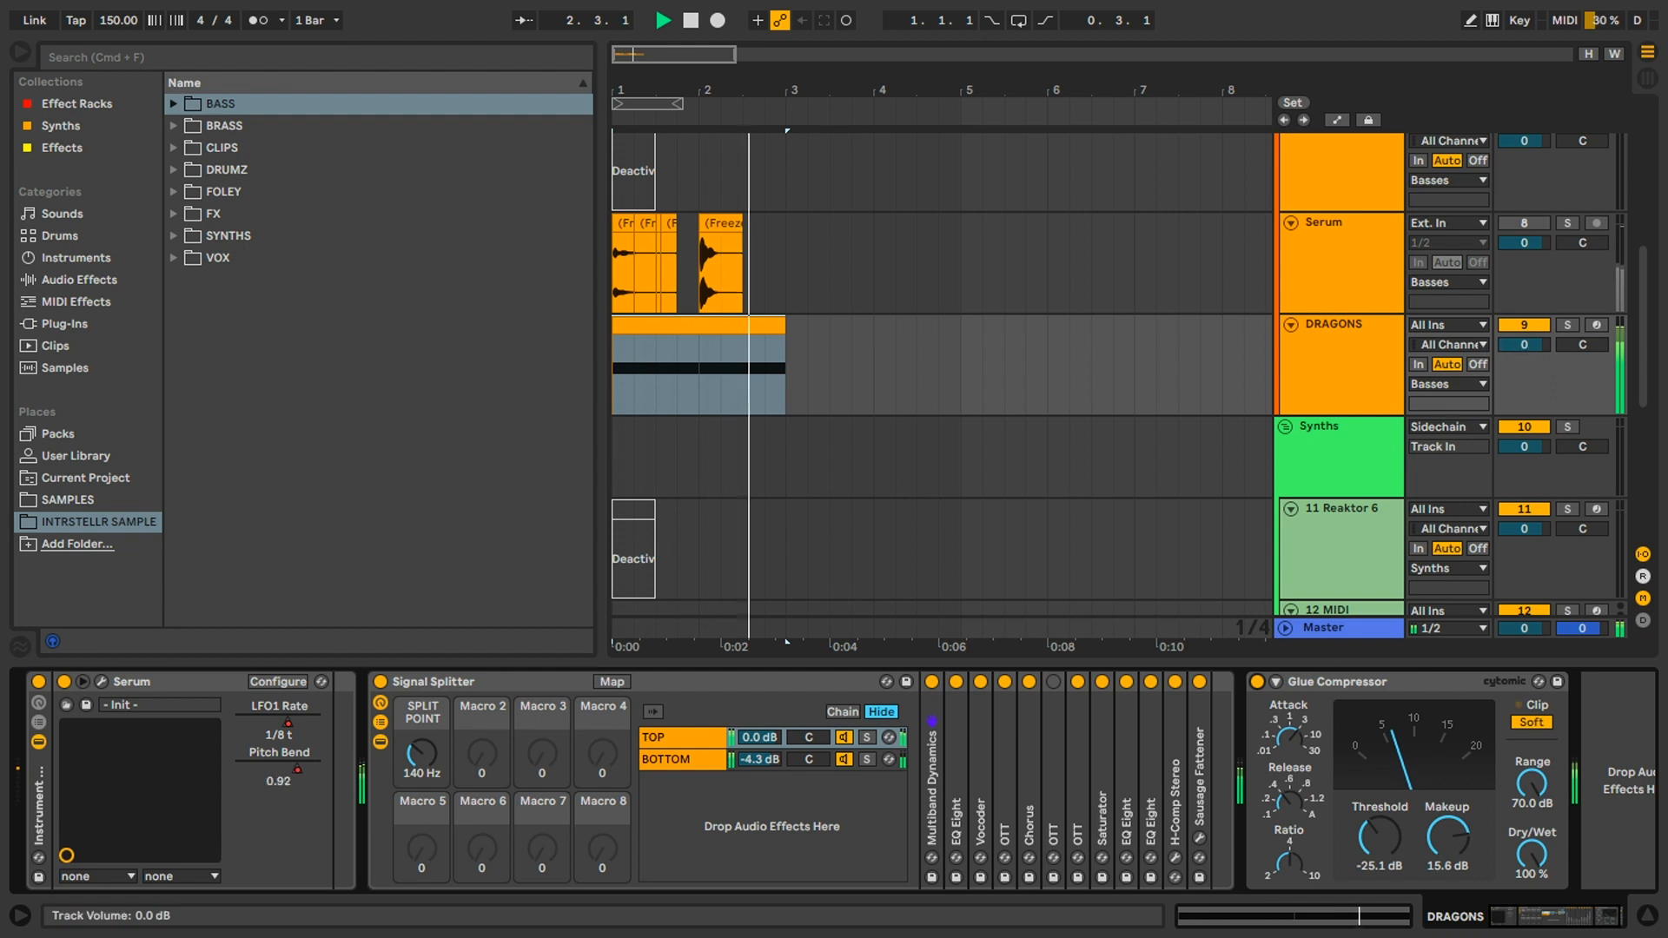
key("space")
Inspect the Utility device's settings in the Signal Splitter's BOTTOM chain and collapse it again.
left_click(672, 761)
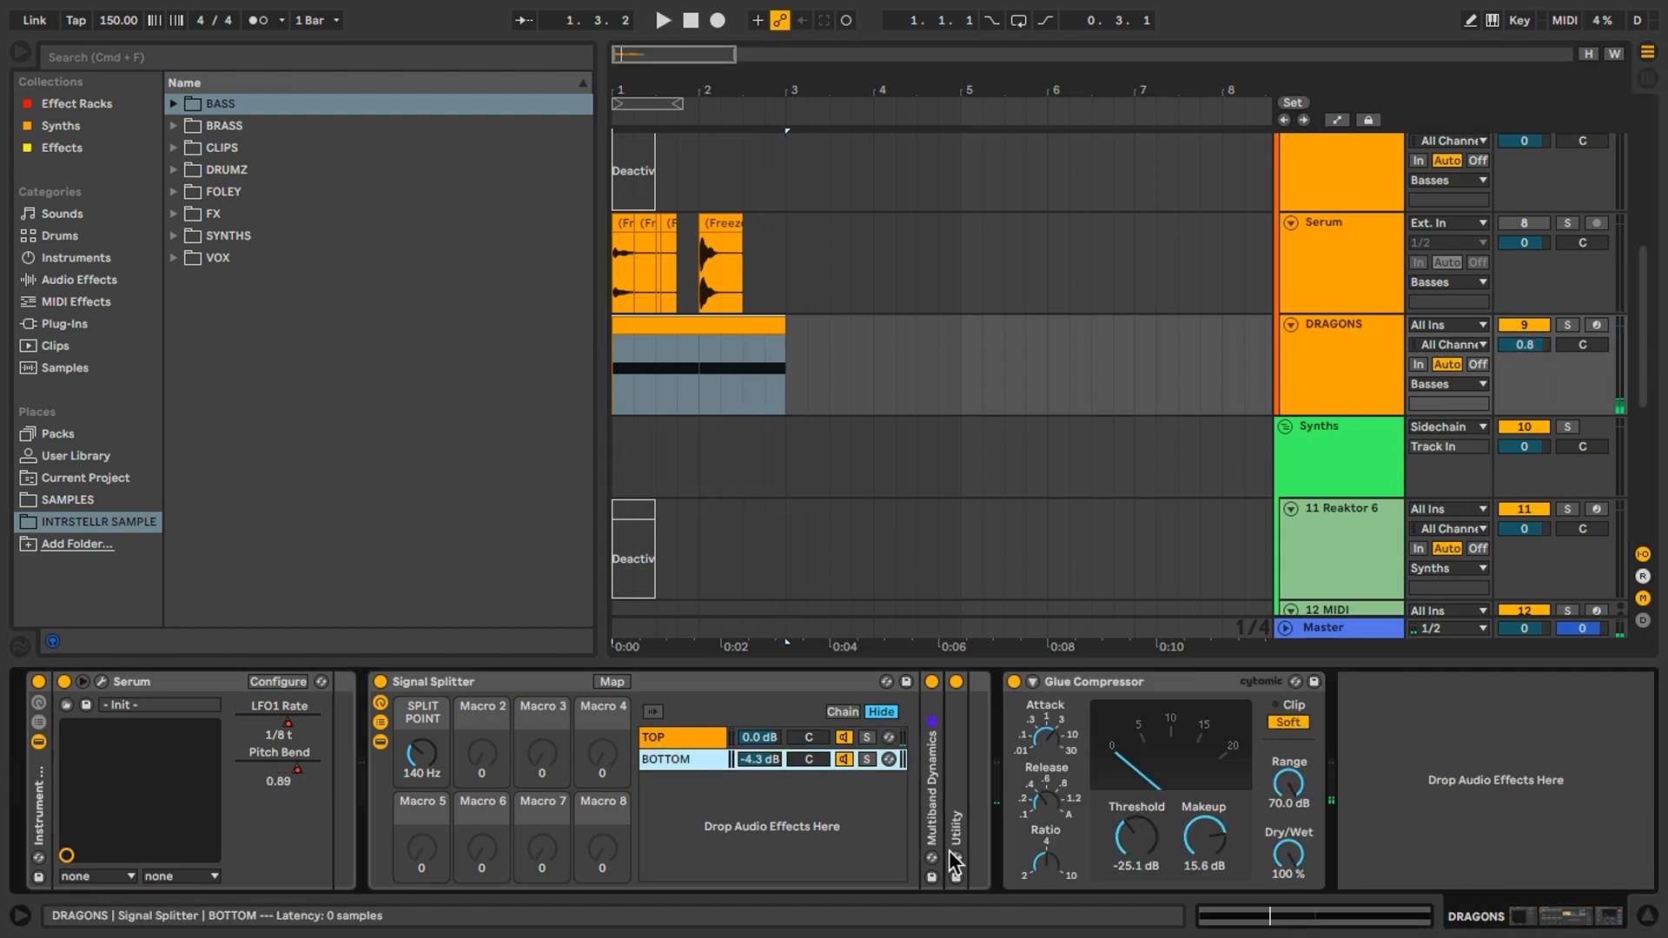
double_click(956, 816)
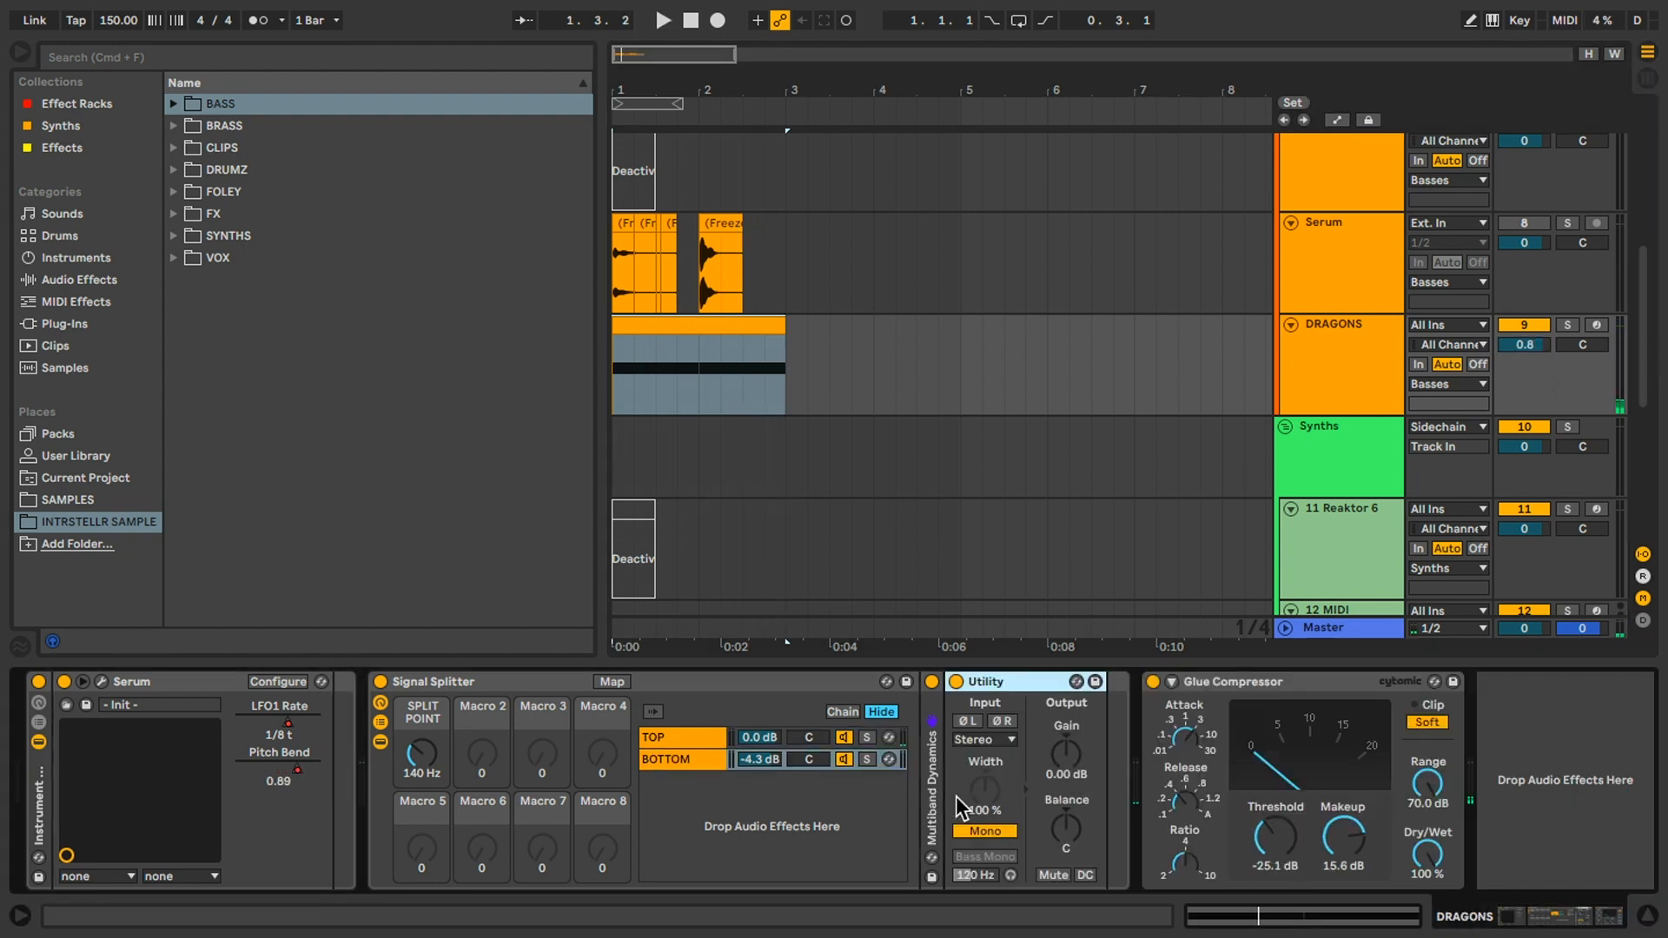
double_click(1007, 681)
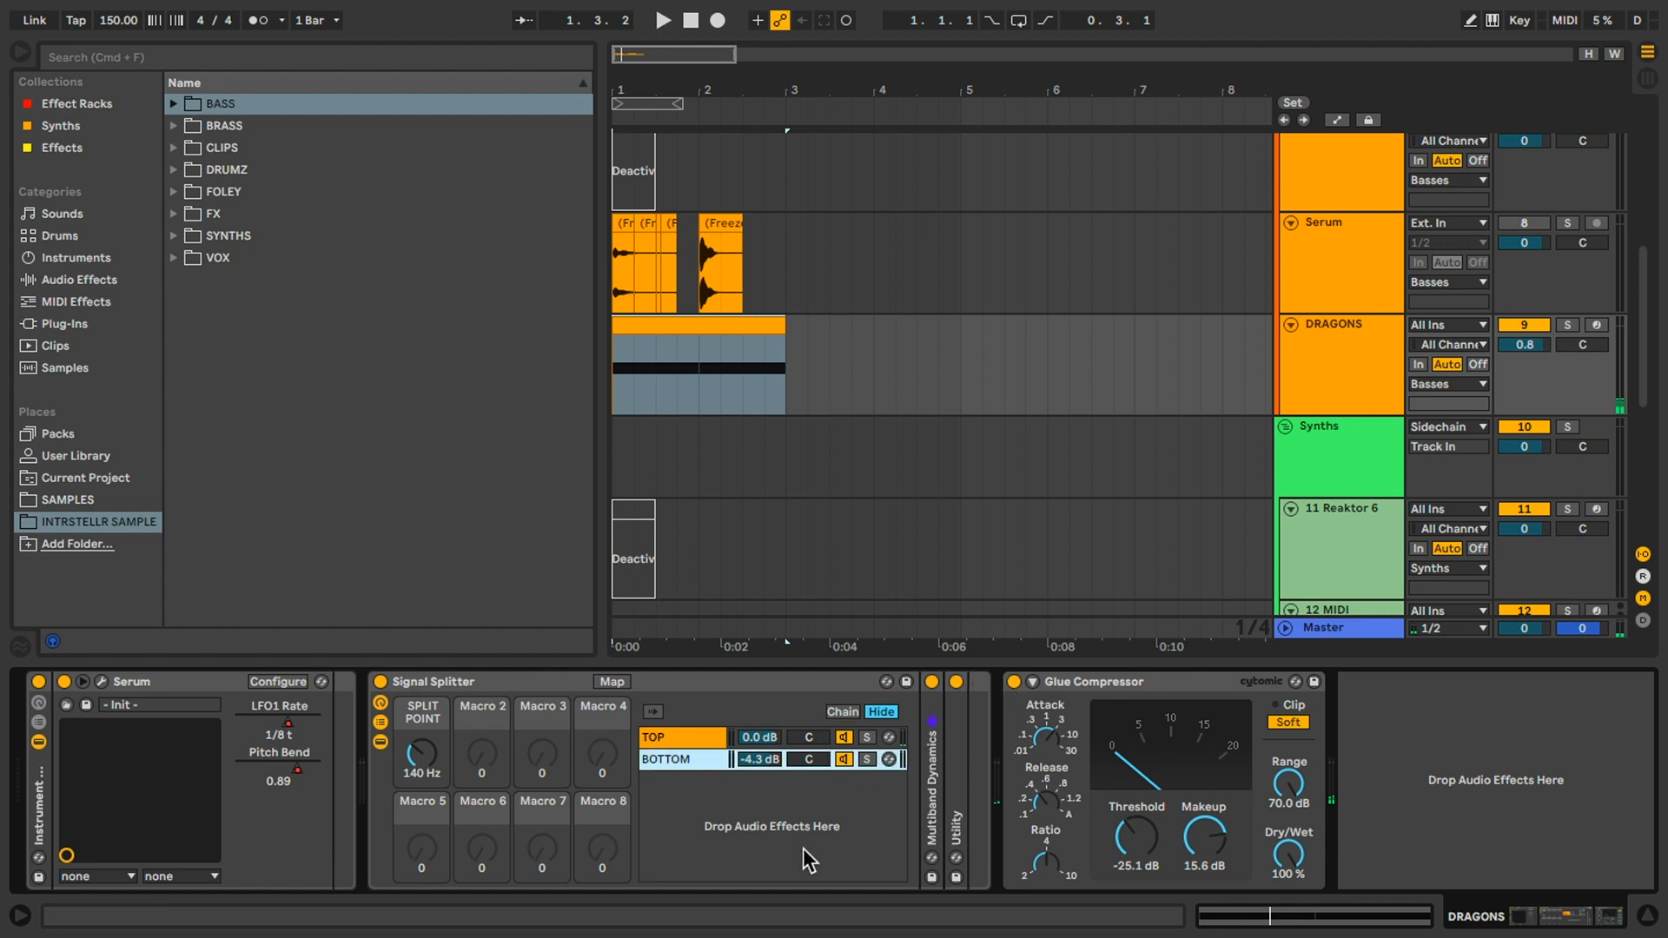
Compare the devices in the Signal Splitter rack's TOP and BOTTOM chains.
left_click(429, 686)
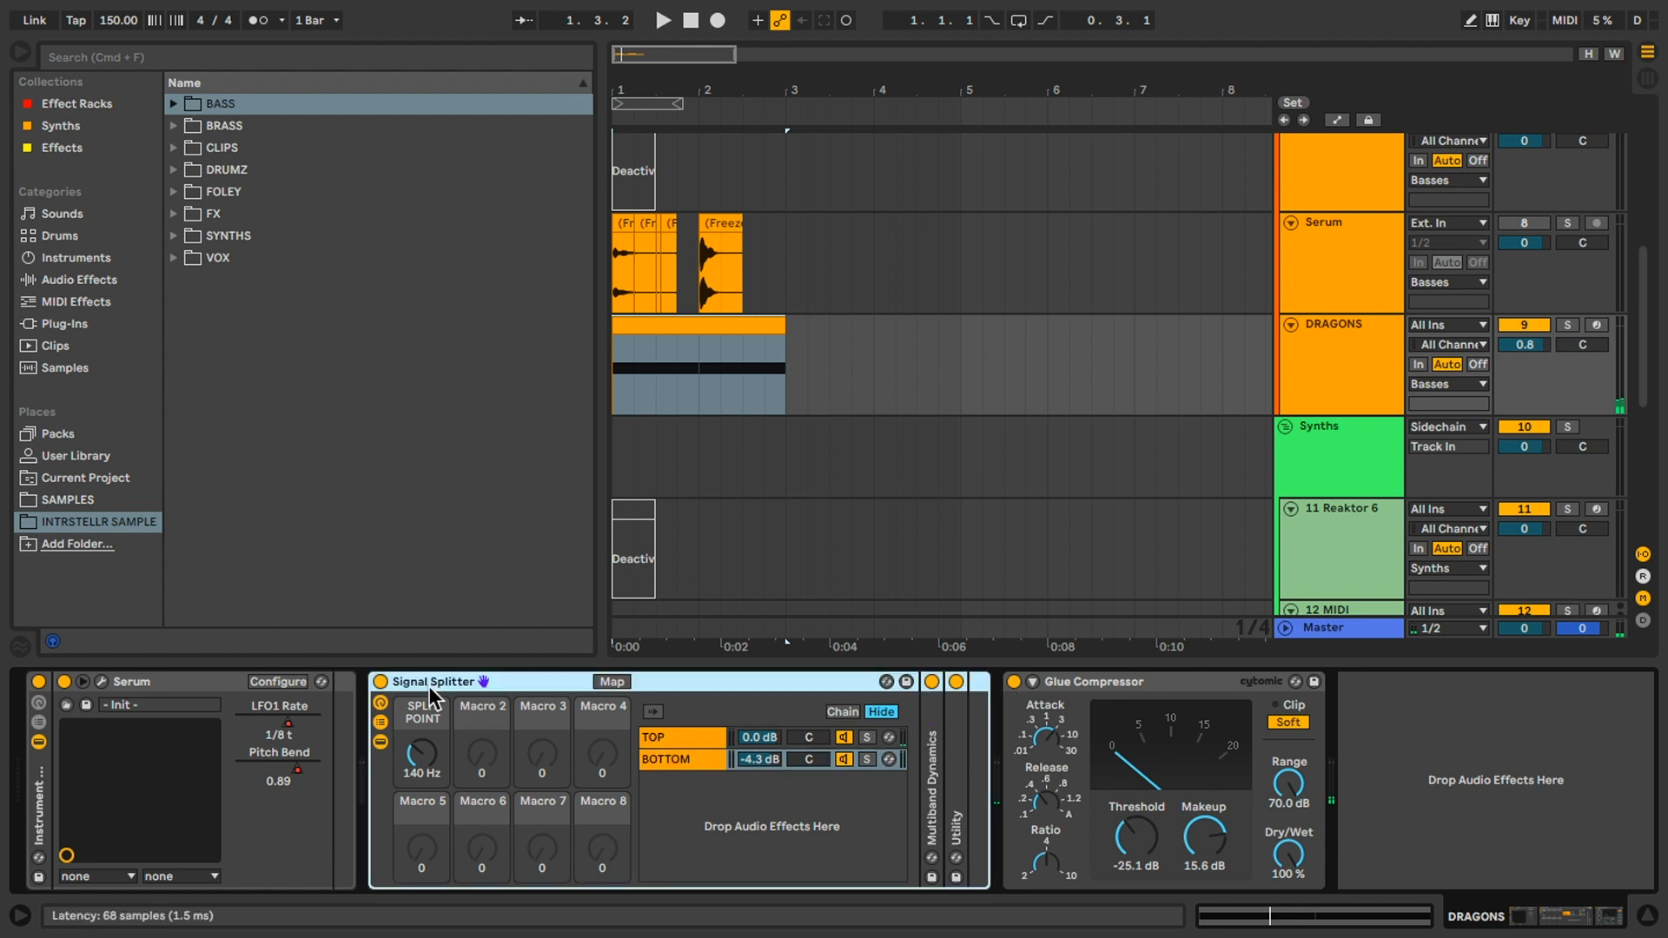
left_click(690, 738)
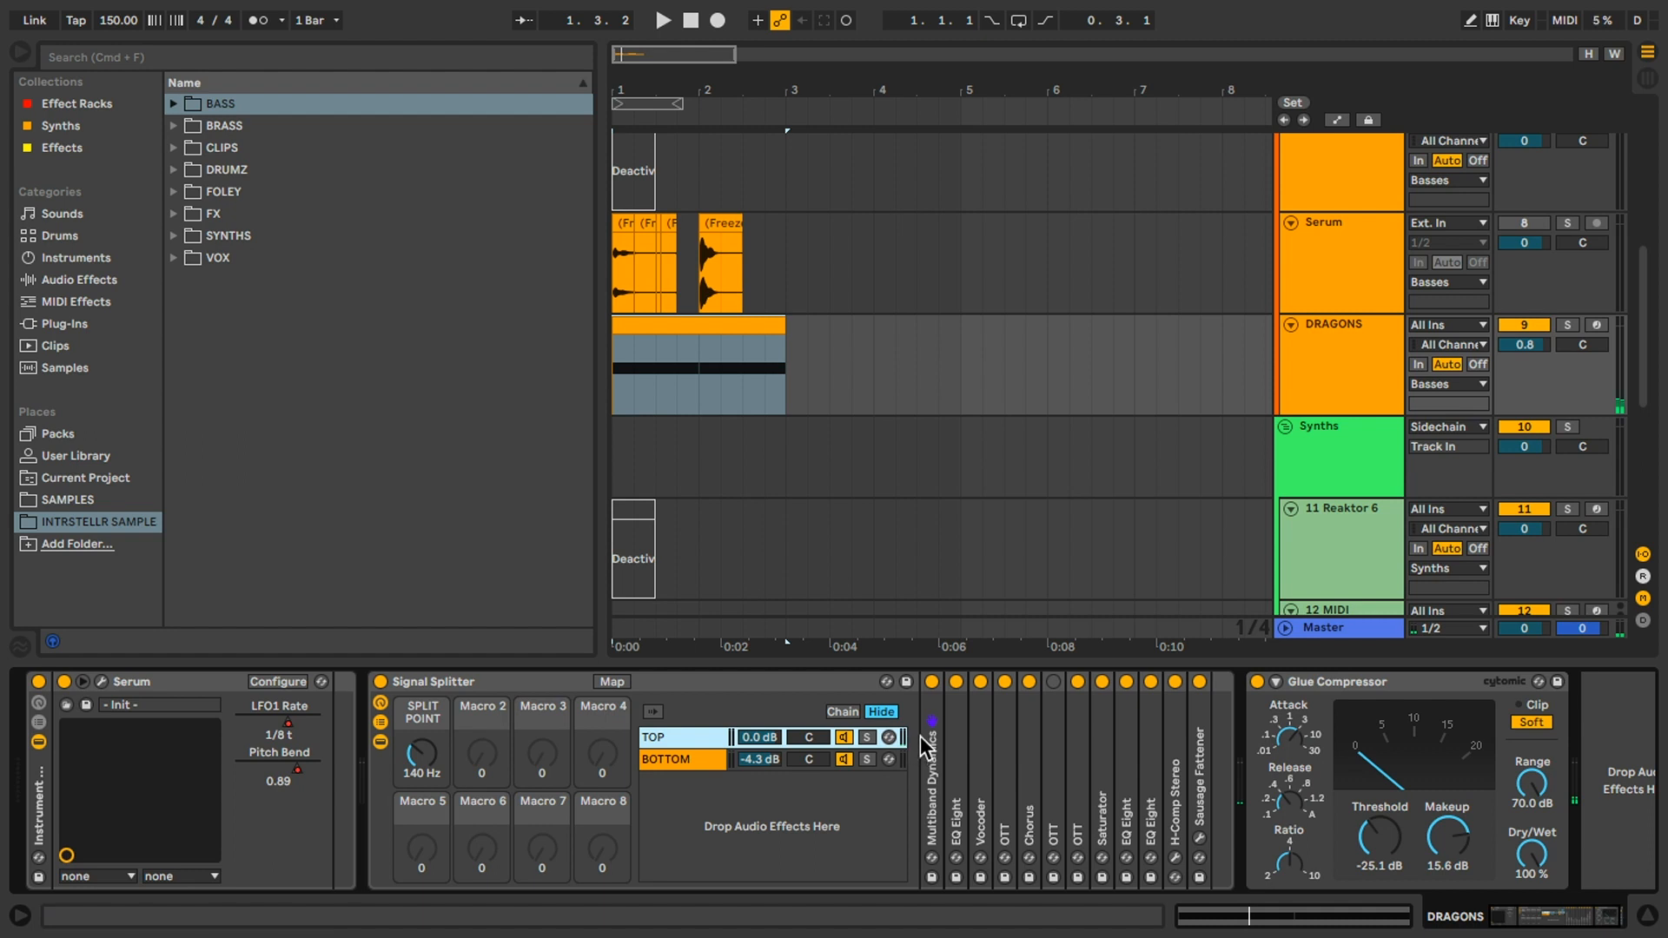
left_click(710, 764)
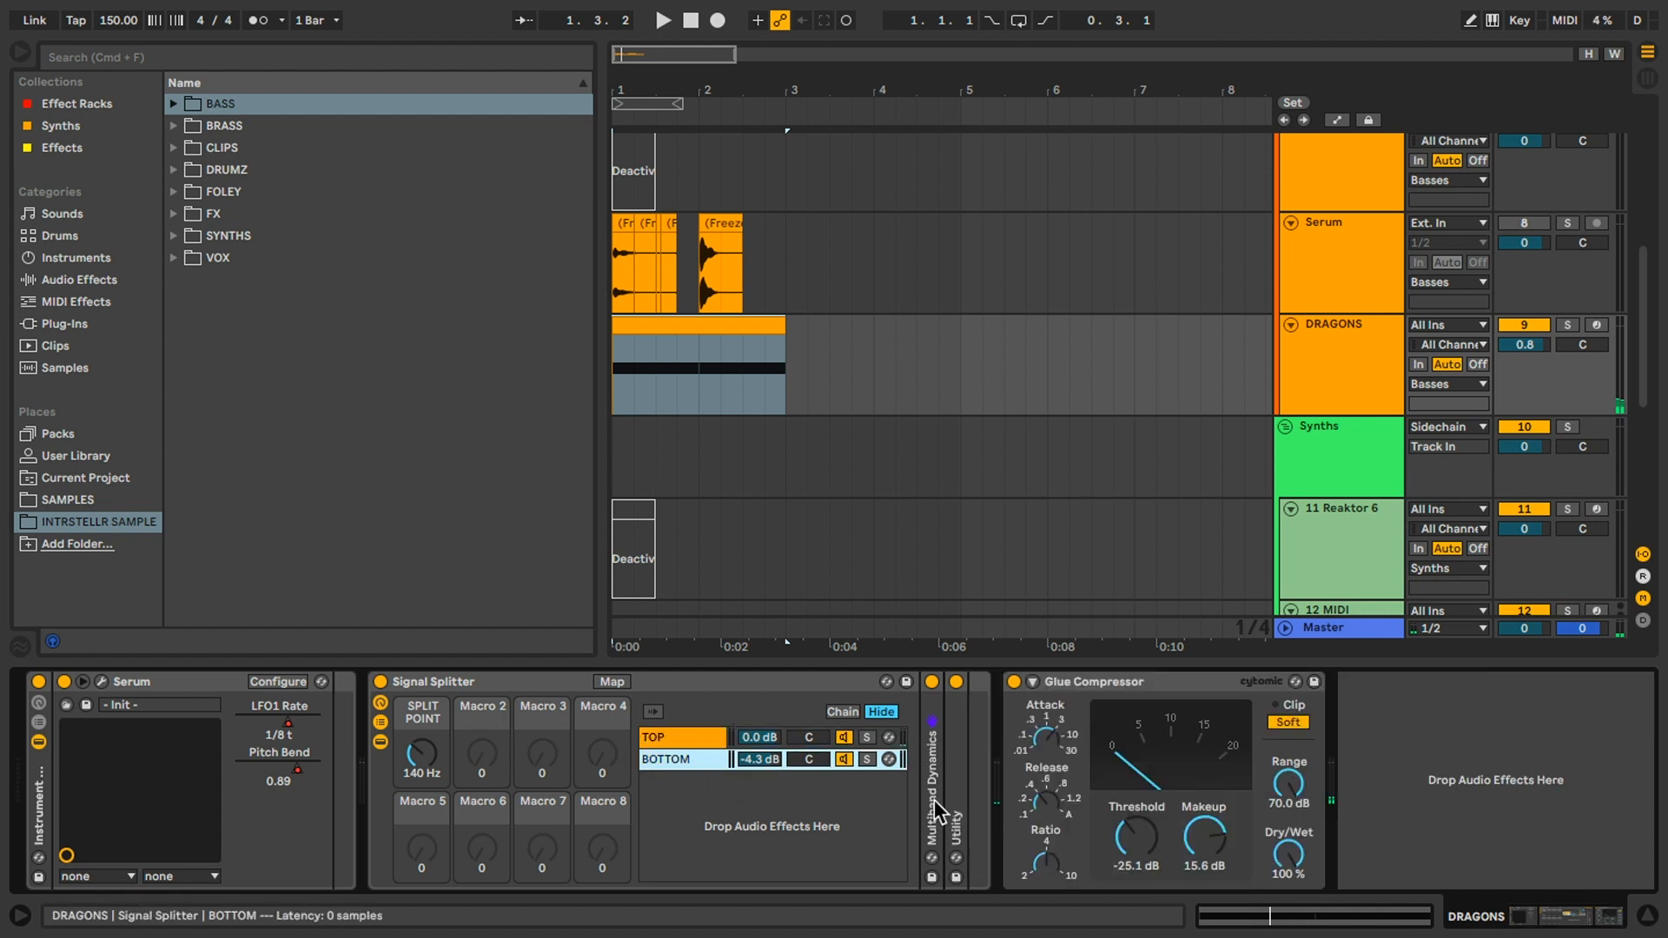
left_click(686, 738)
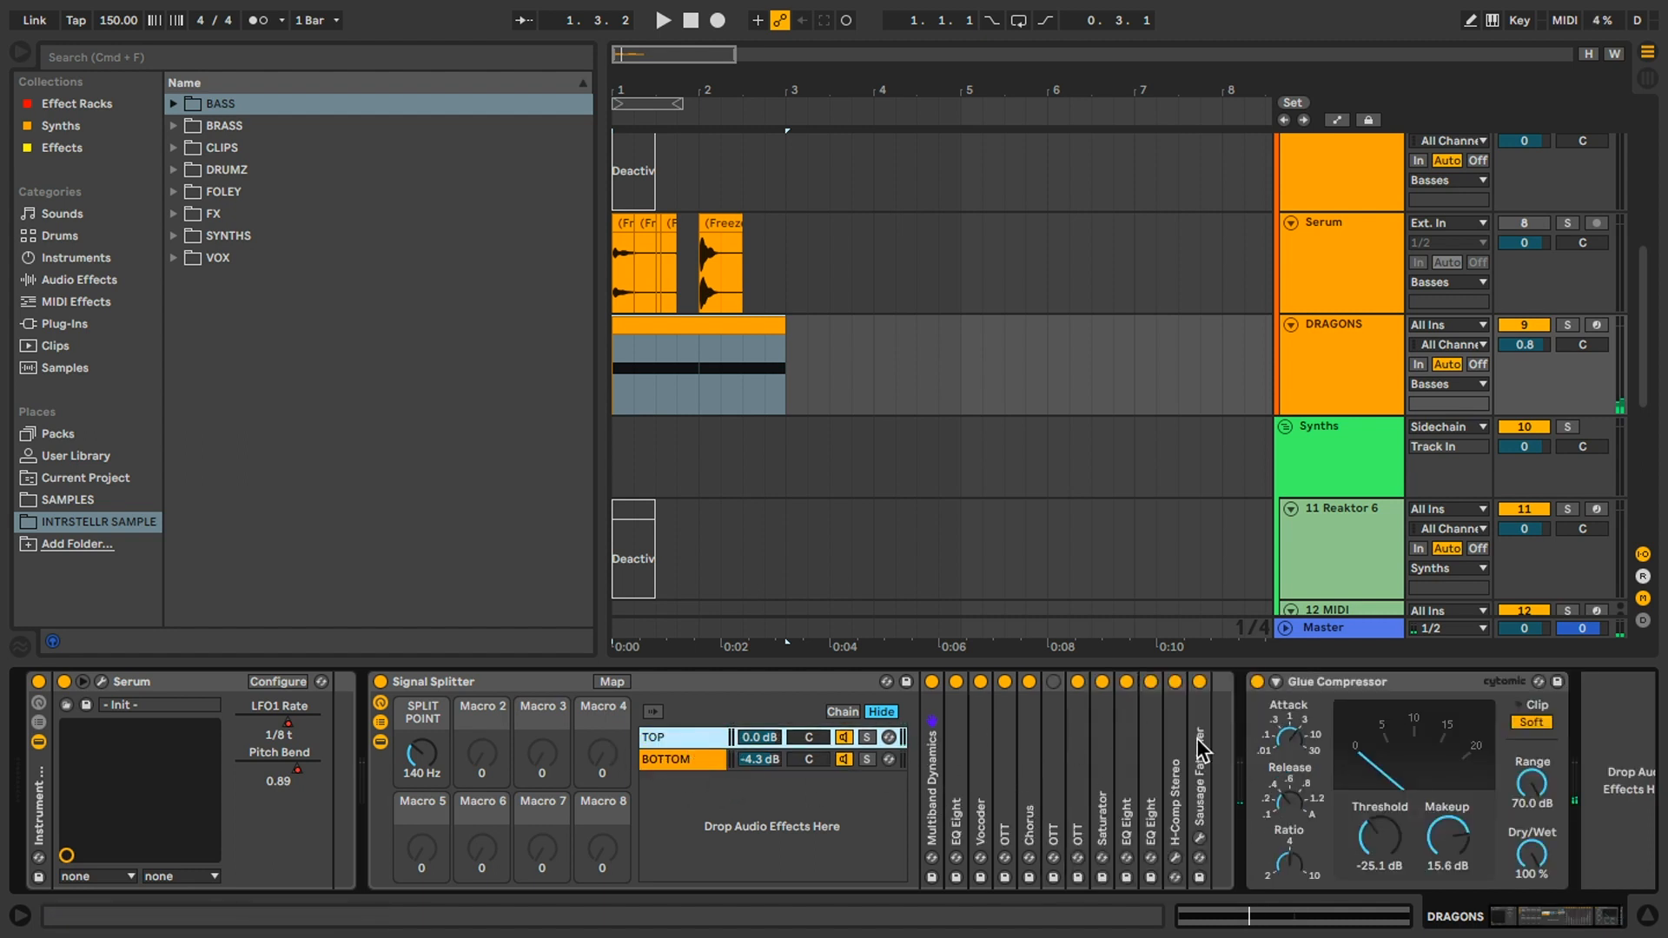
left_click(786, 764)
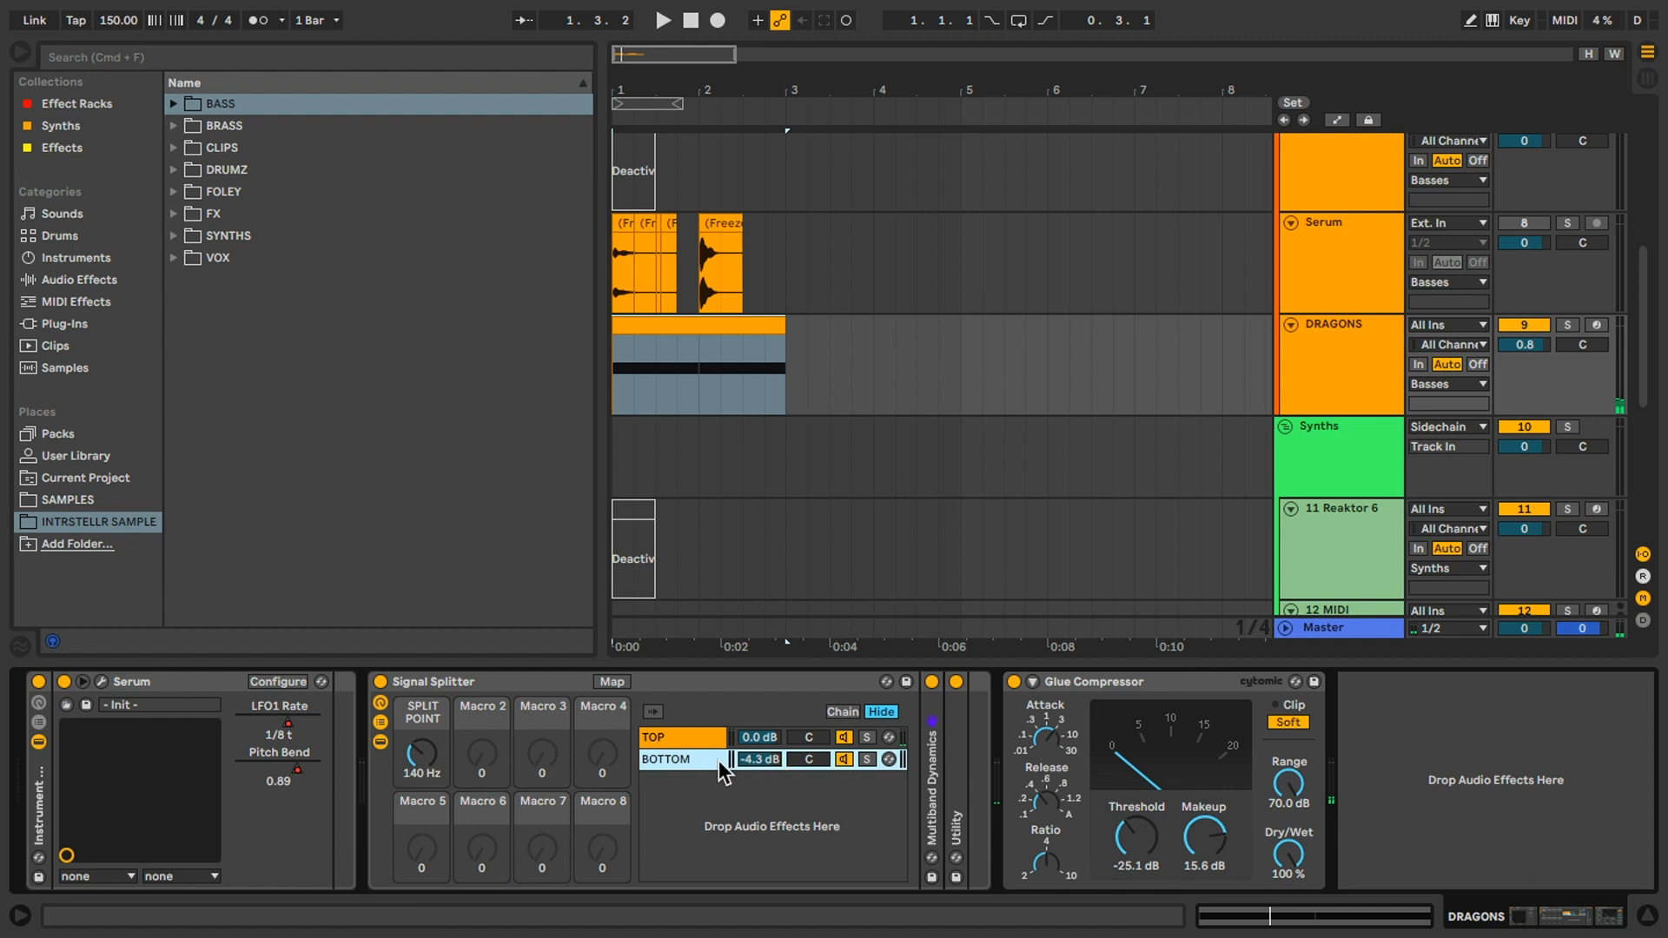
Inspect Multiband Dynamics in the TOP and BOTTOM chains, sweeping the SPLIT POINT macro and returning it to 140 Hz.
left_click(674, 737)
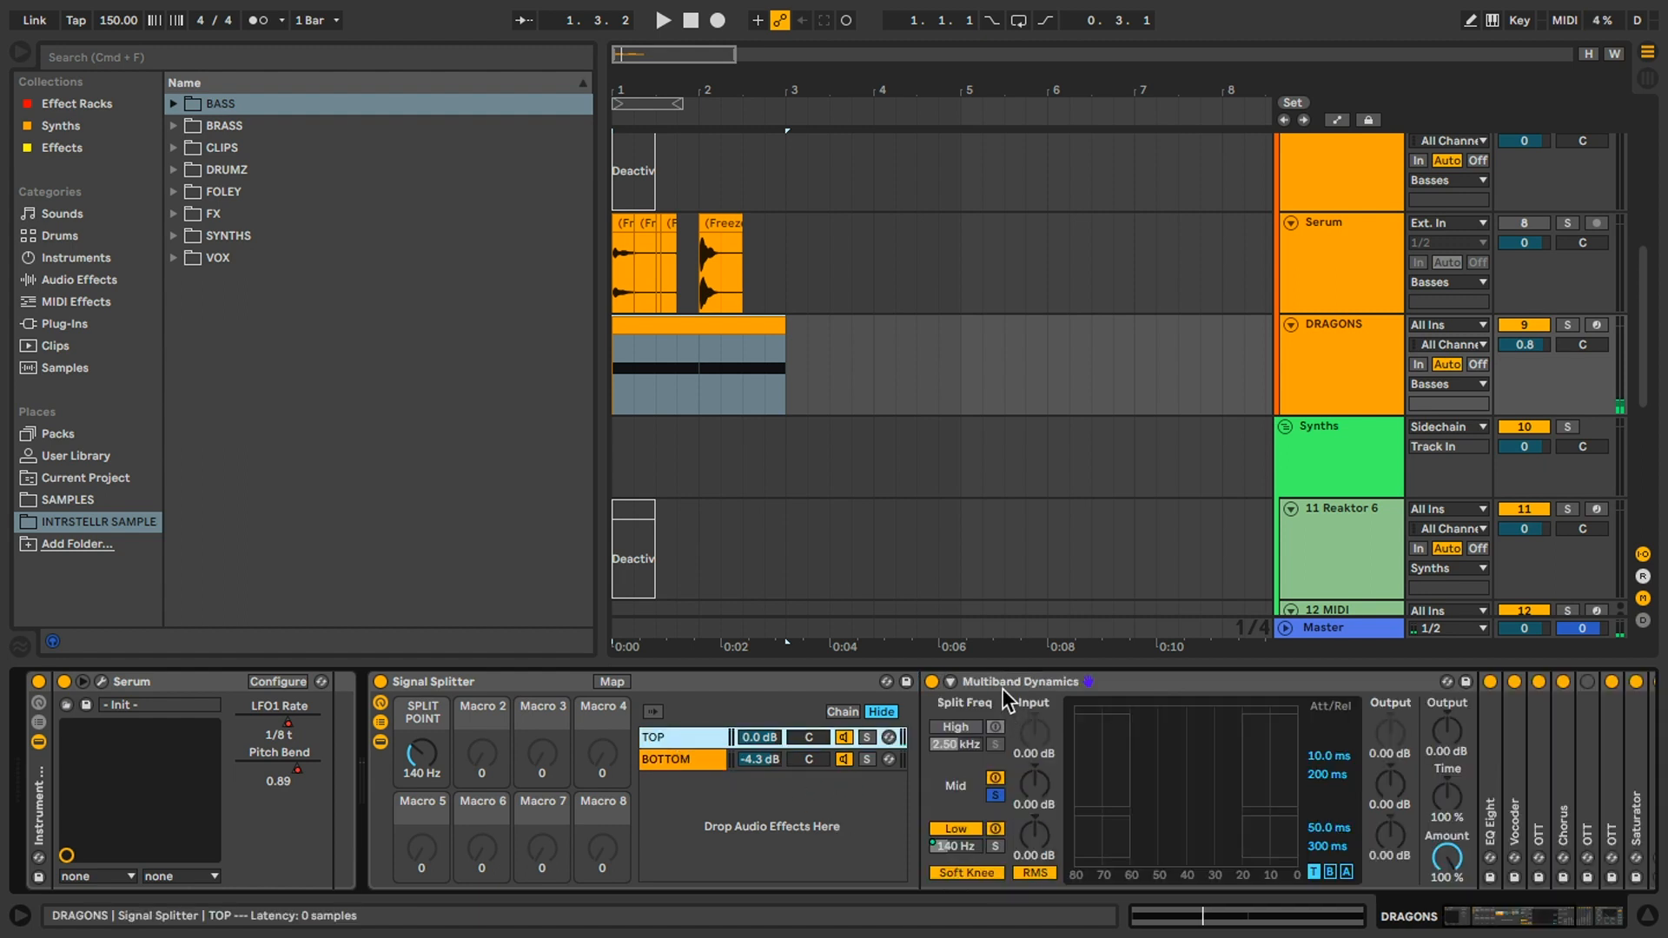
left_click(1061, 684)
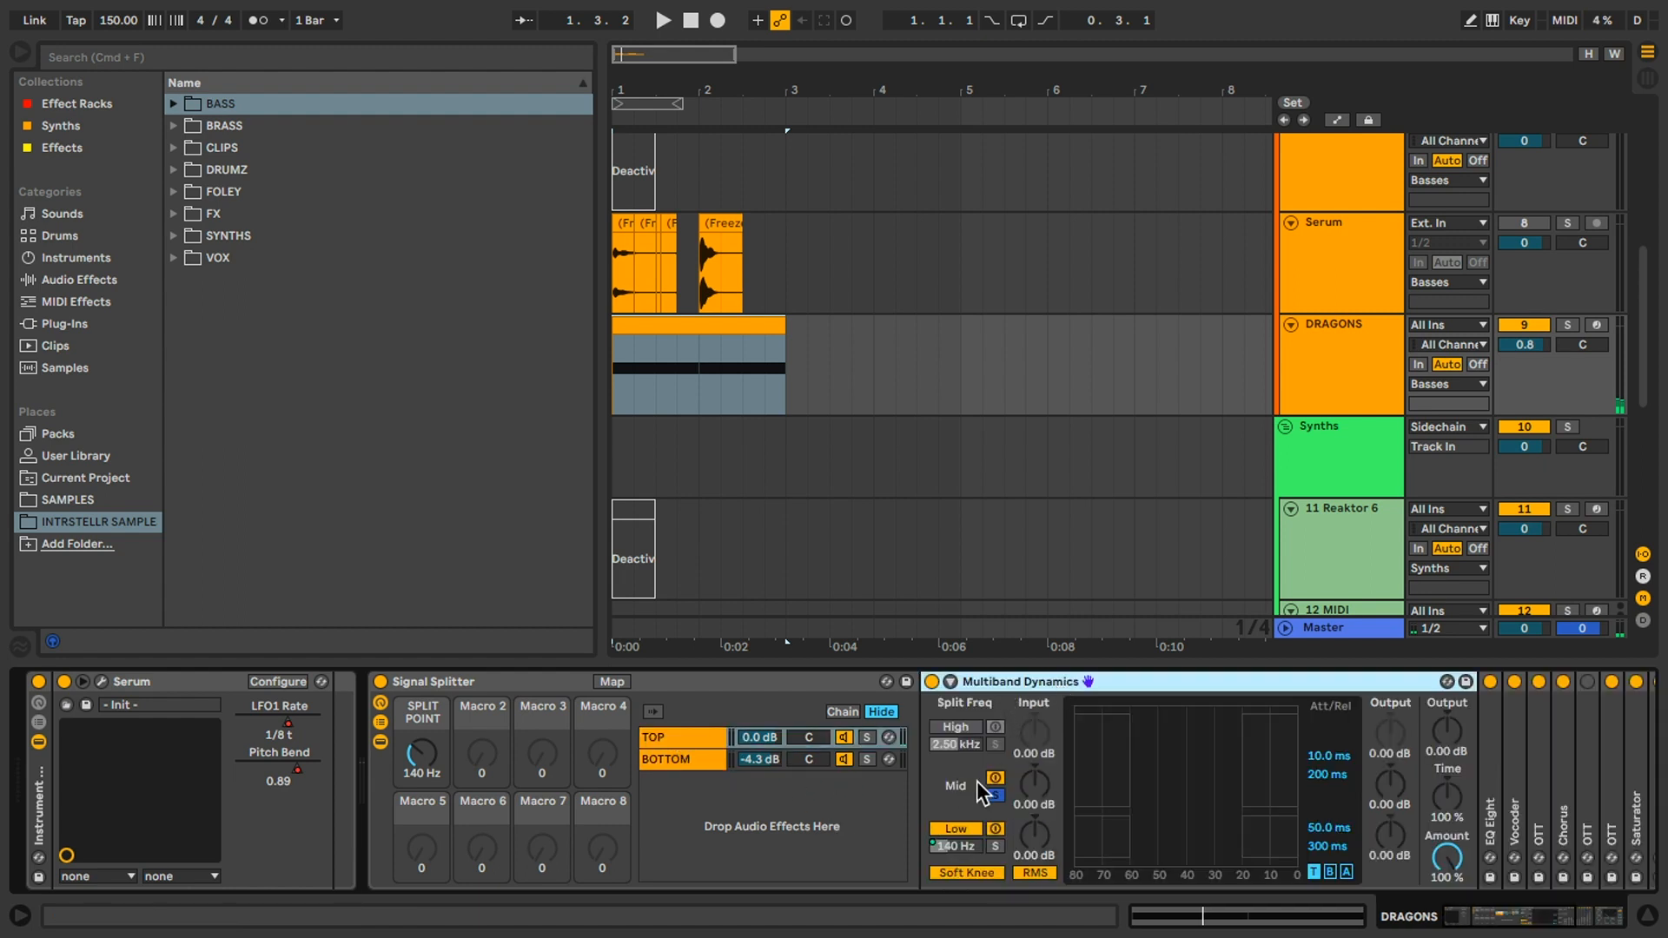
left_click(681, 759)
double_click(933, 767)
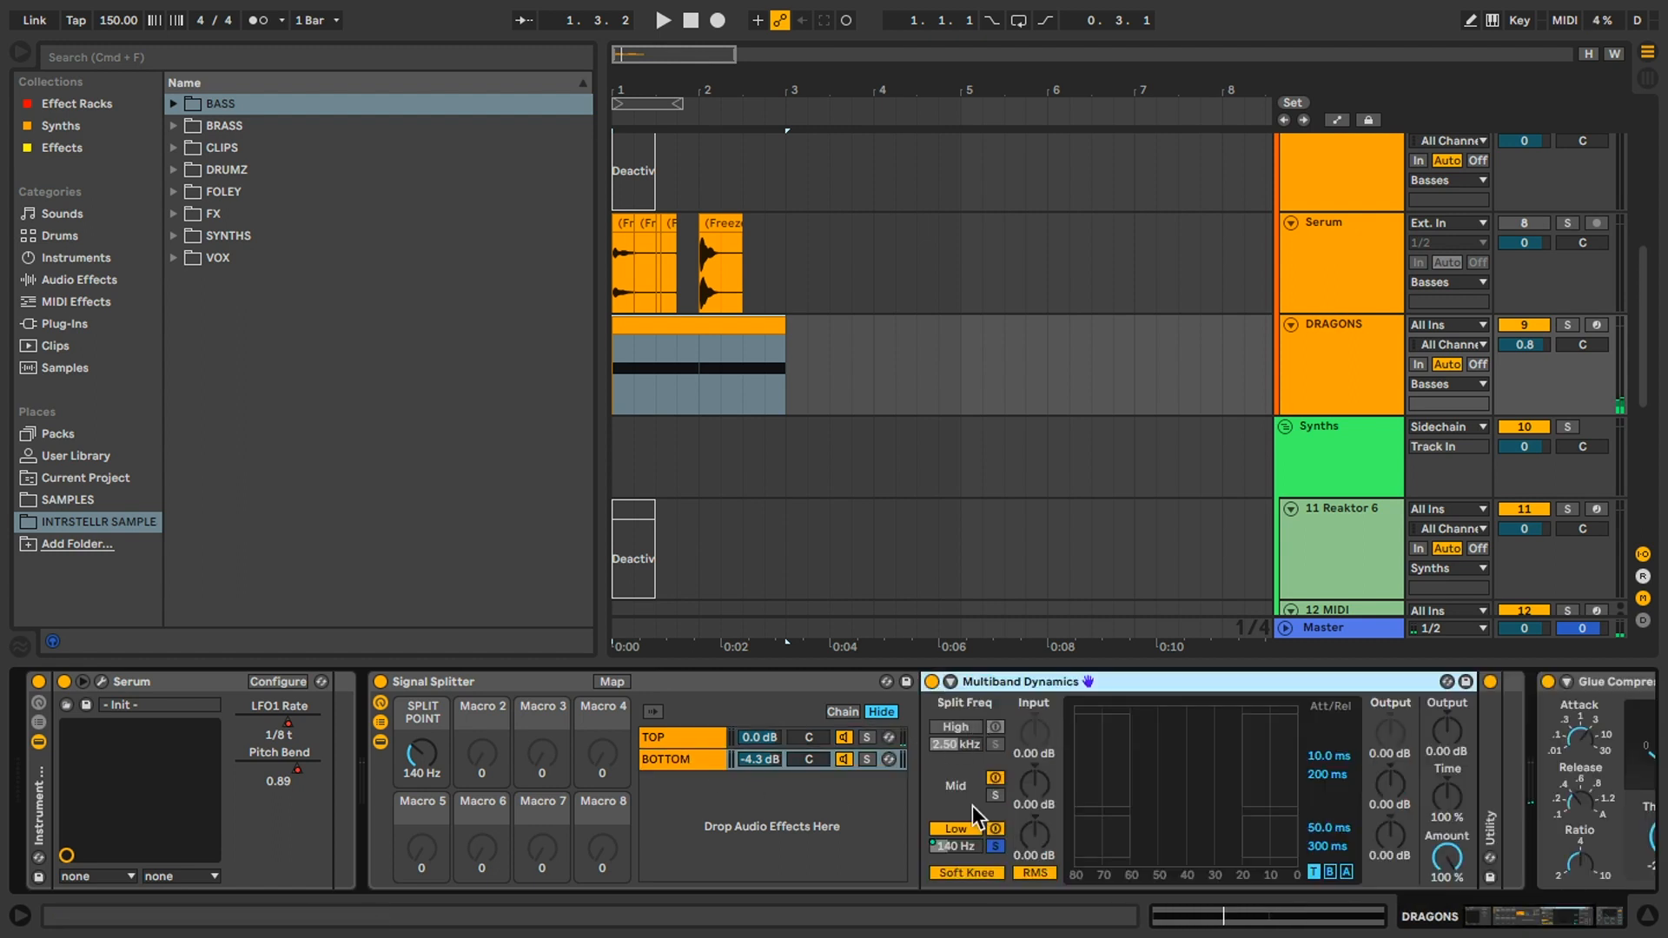
left_click(972, 849)
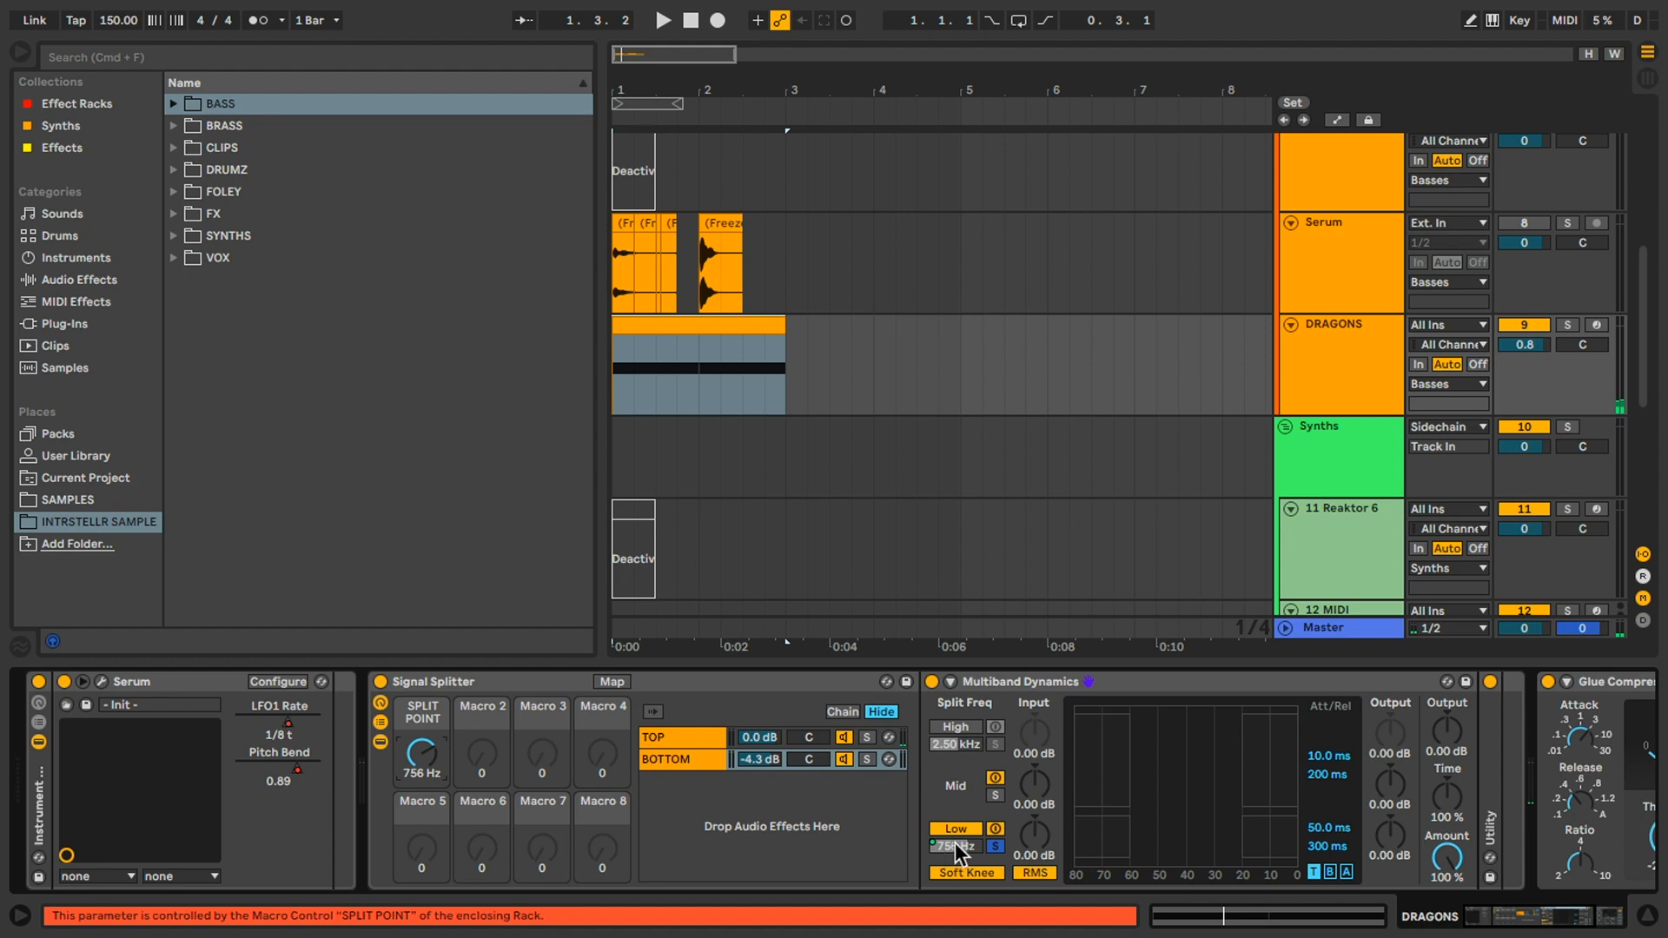
left_click_drag(422, 752, 415, 766)
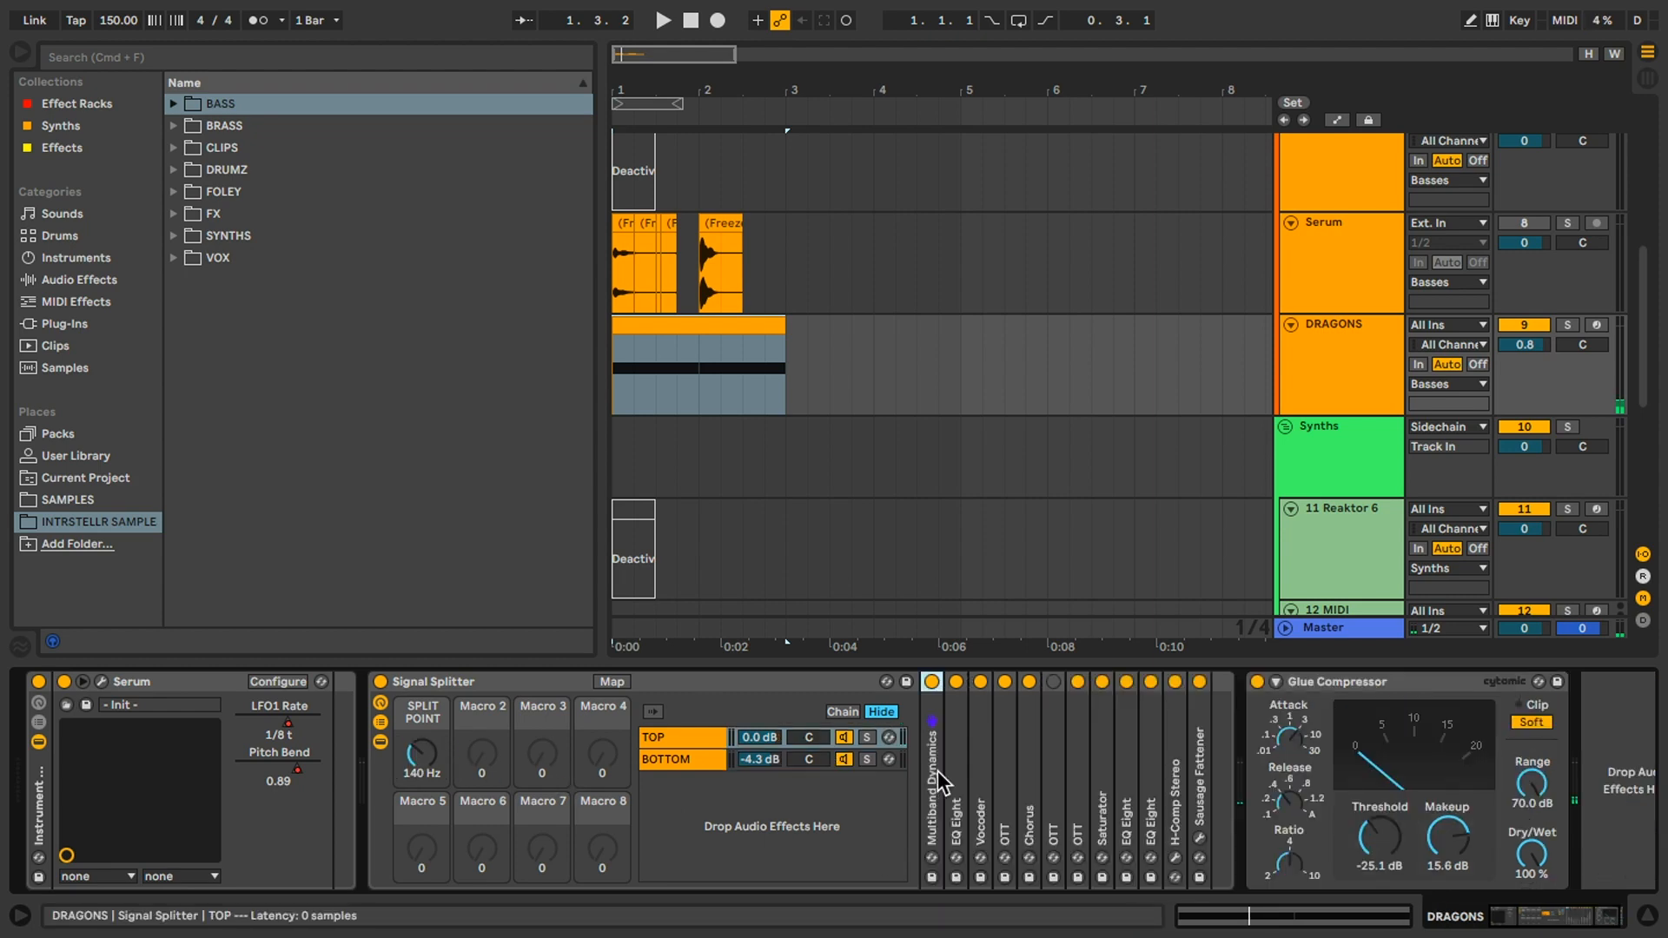
Inspect EQ Eight and Vocoder at the start of the Signal Splitter's TOP chain, collapsing each device after viewing it.
left_click(959, 756)
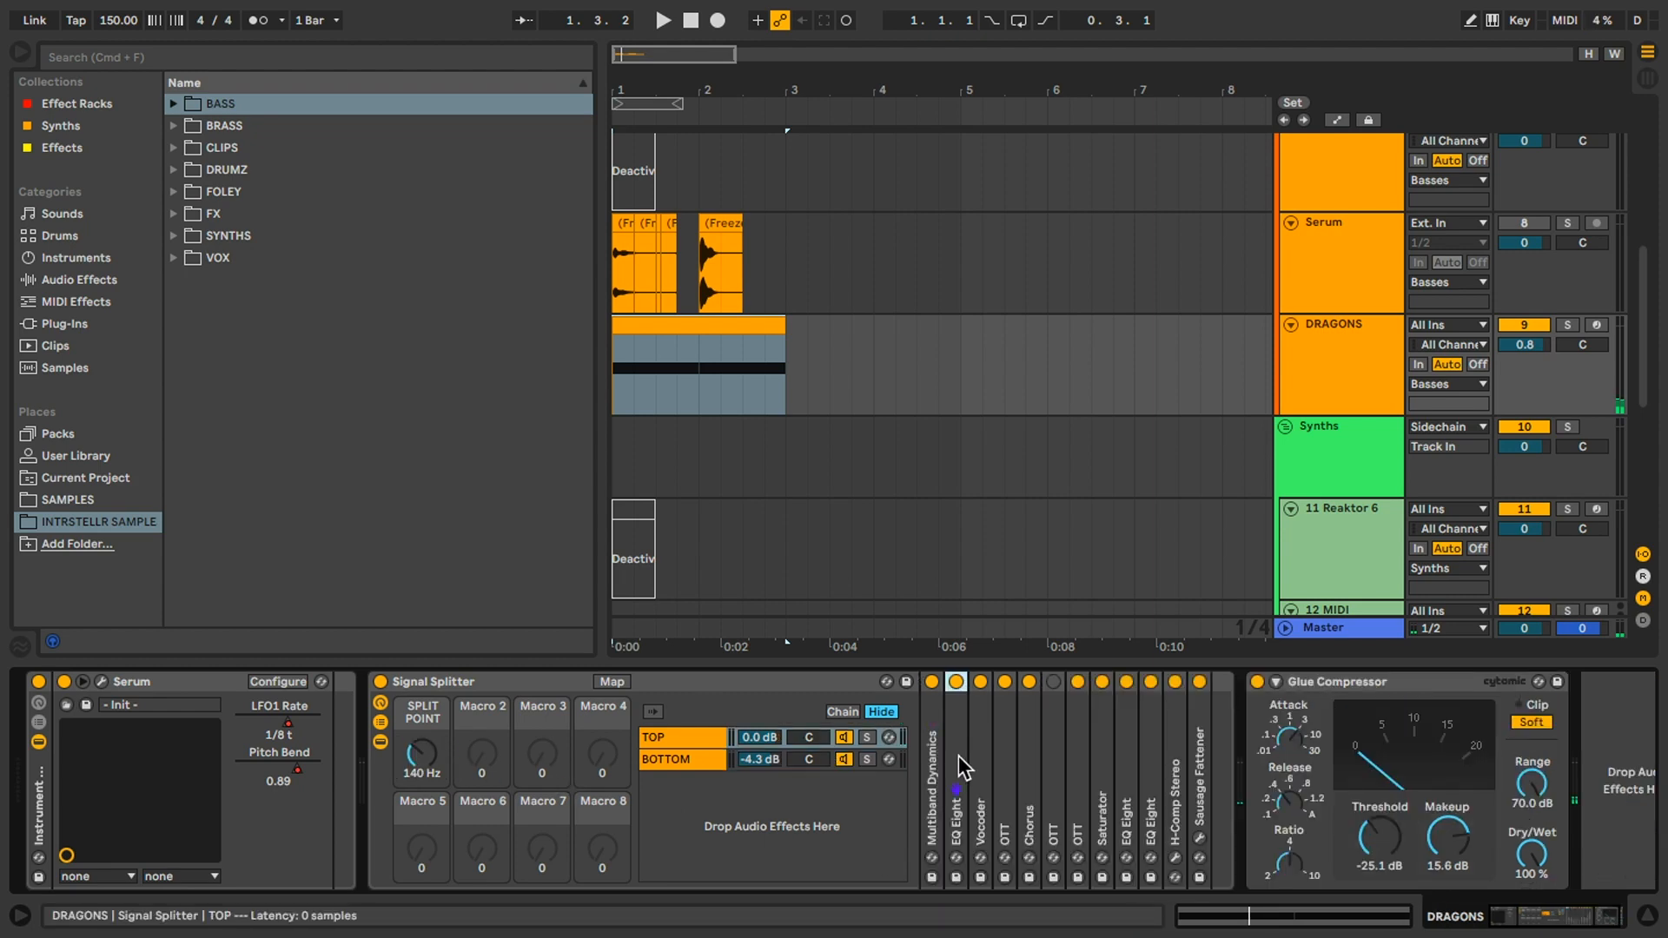
double_click(960, 764)
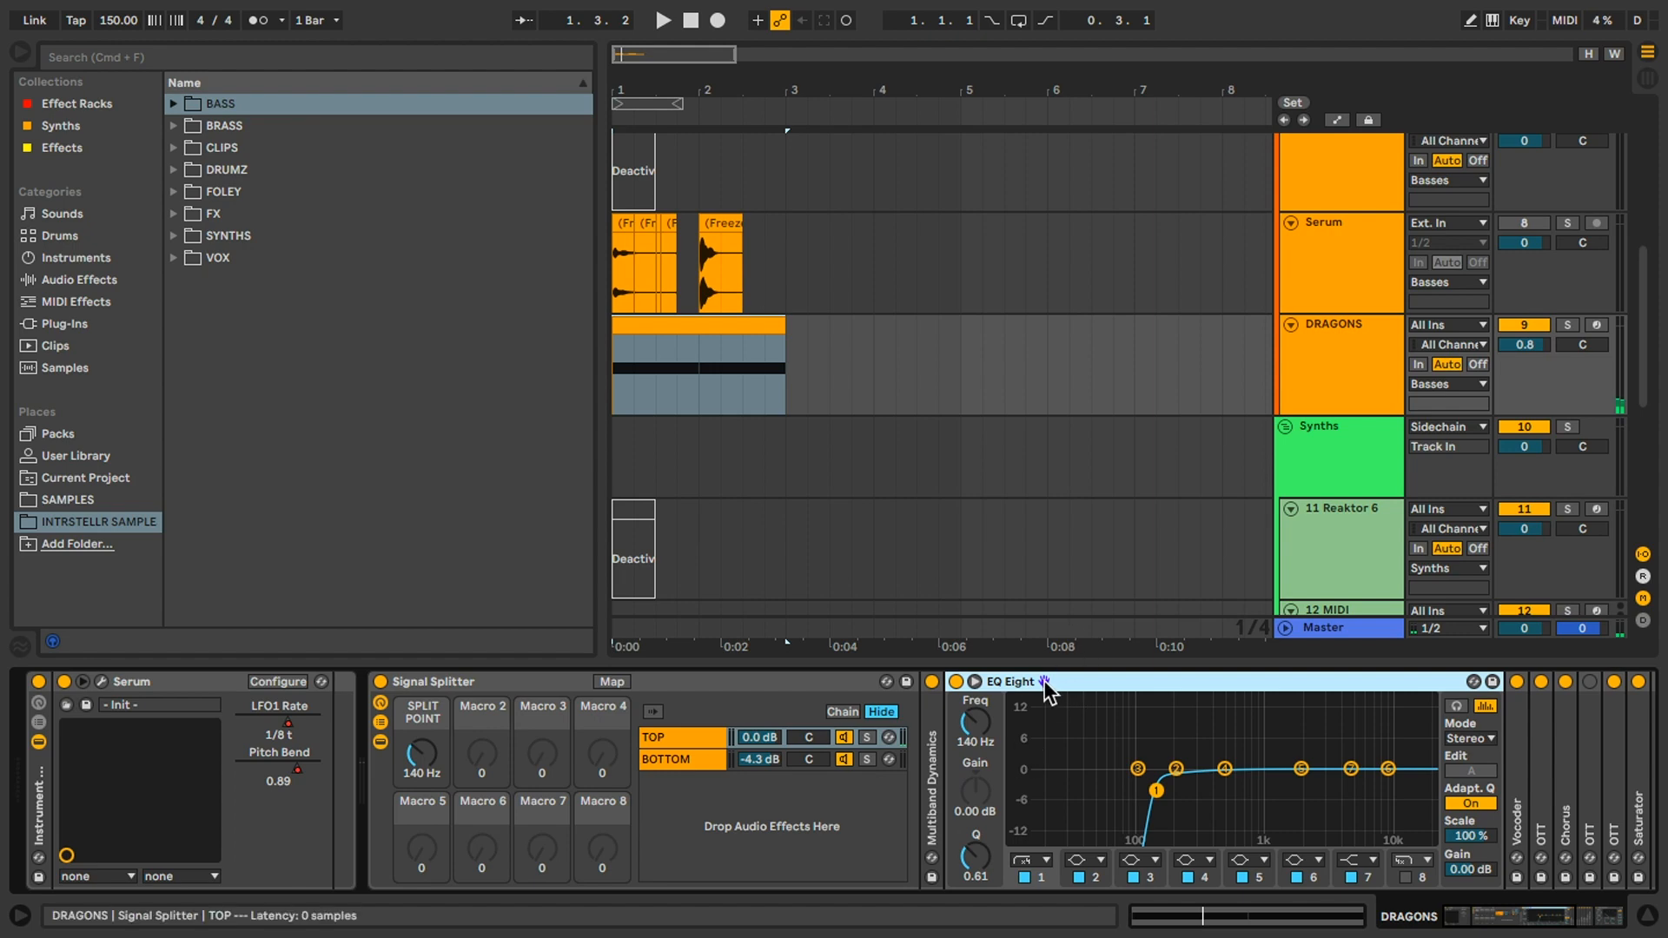
double_click(1044, 686)
double_click(990, 726)
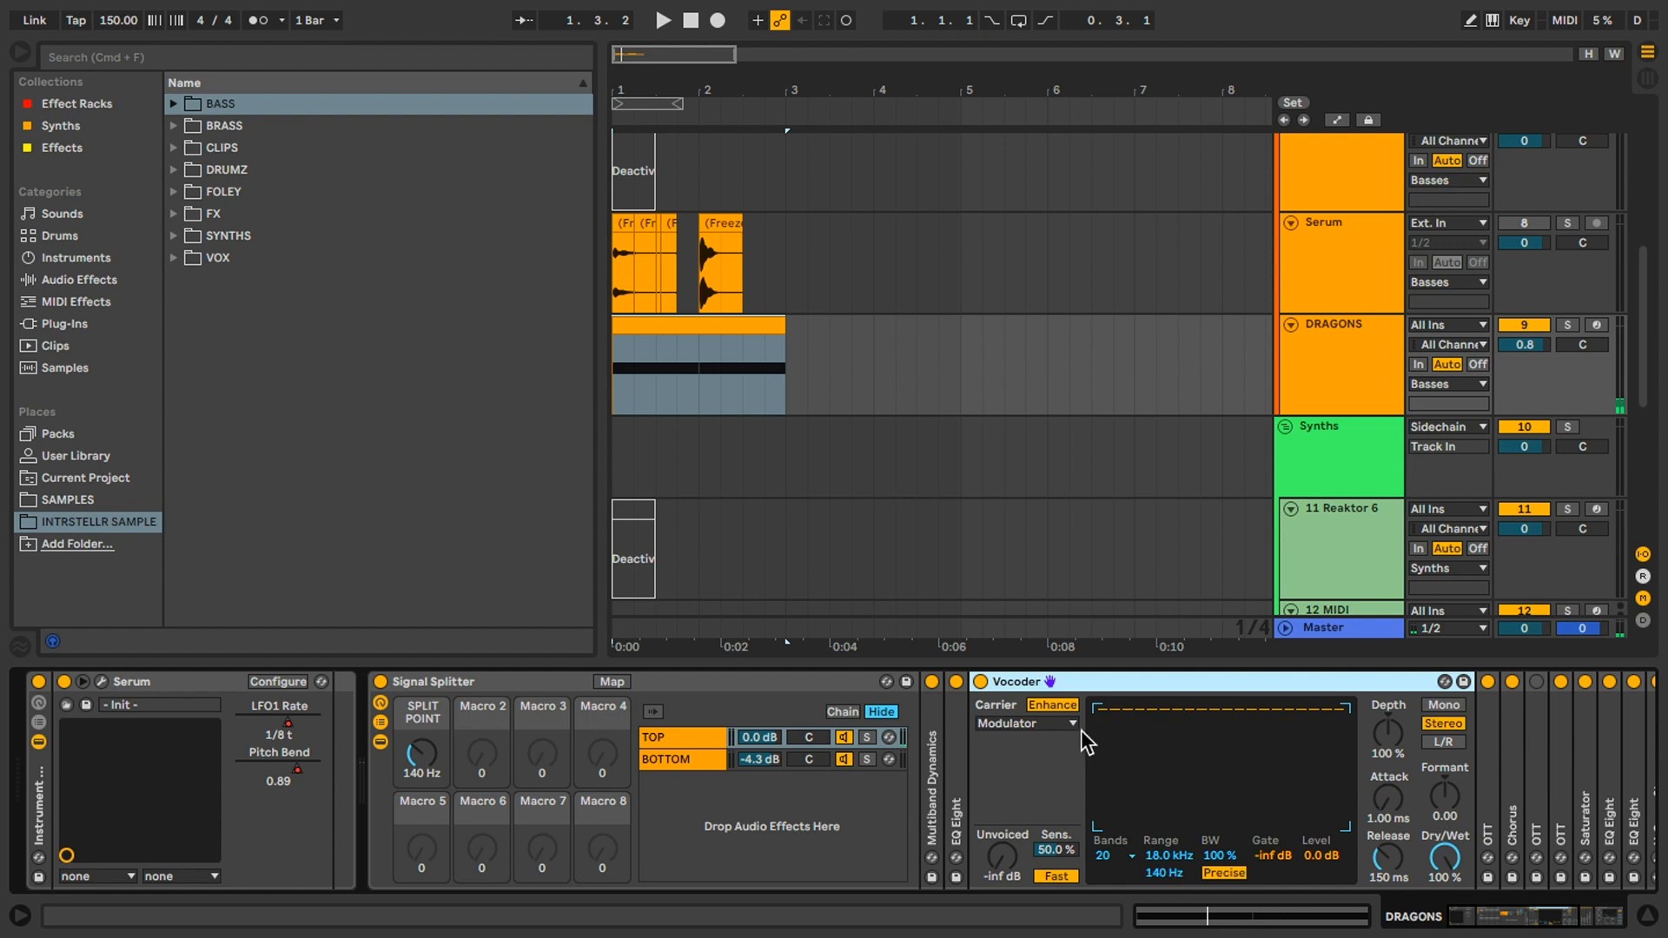
double_click(1048, 684)
Inspect the Chorus and the deactivated OTT beside it in the TOP chain, collapsing both again.
double_click(1031, 721)
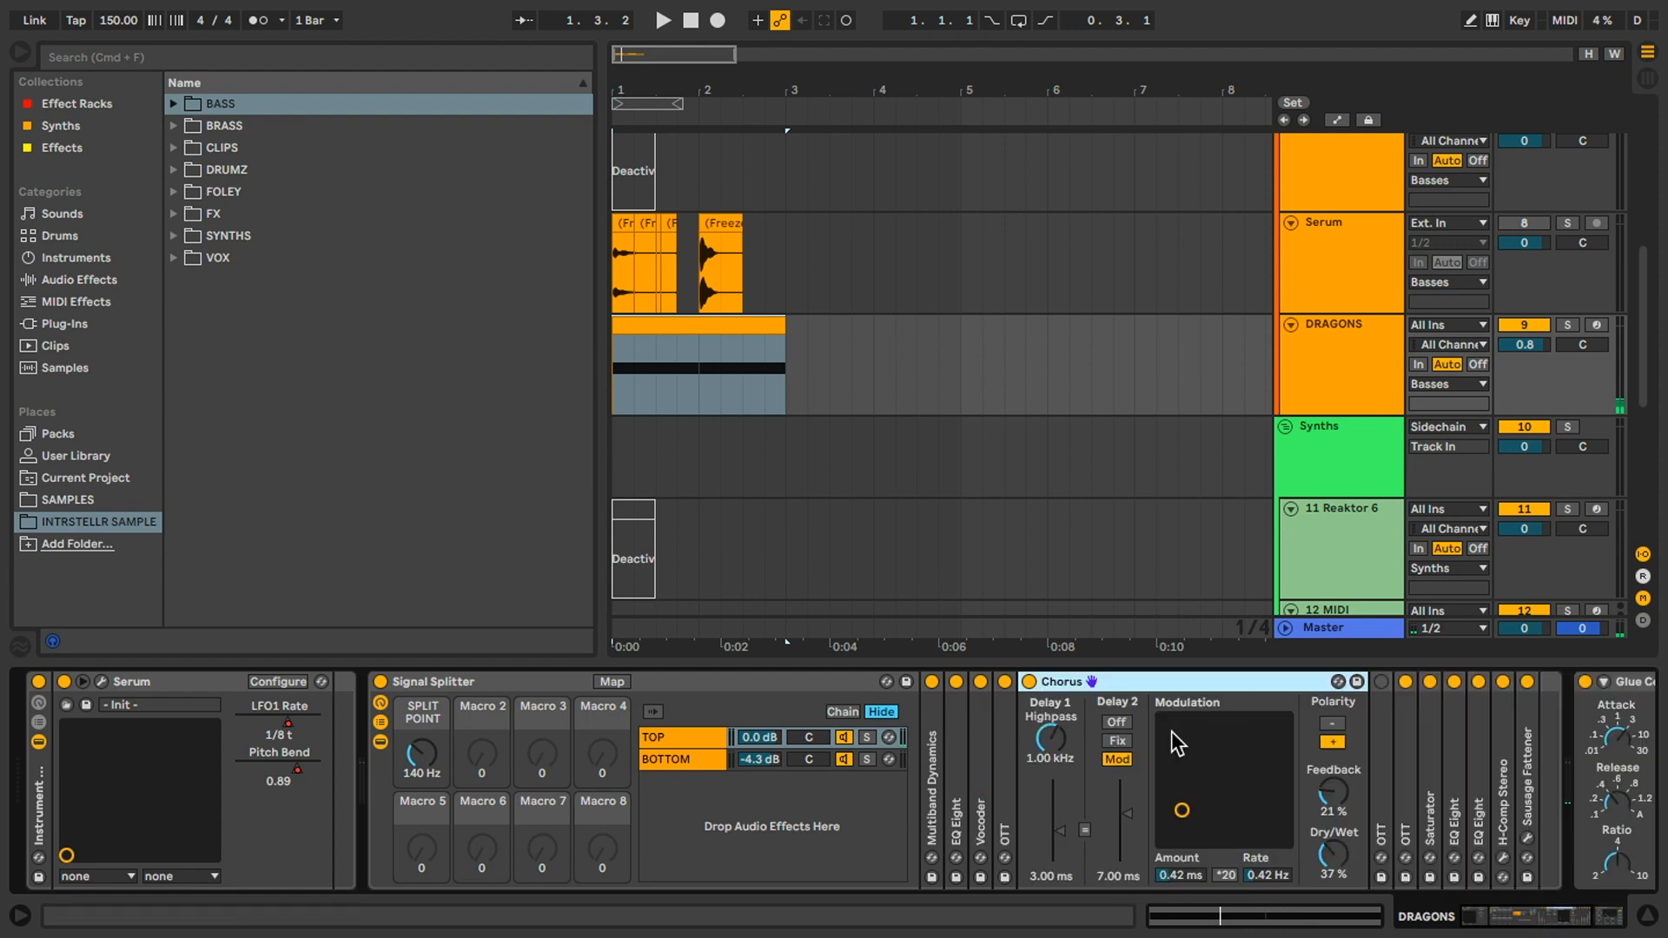
double_click(1074, 685)
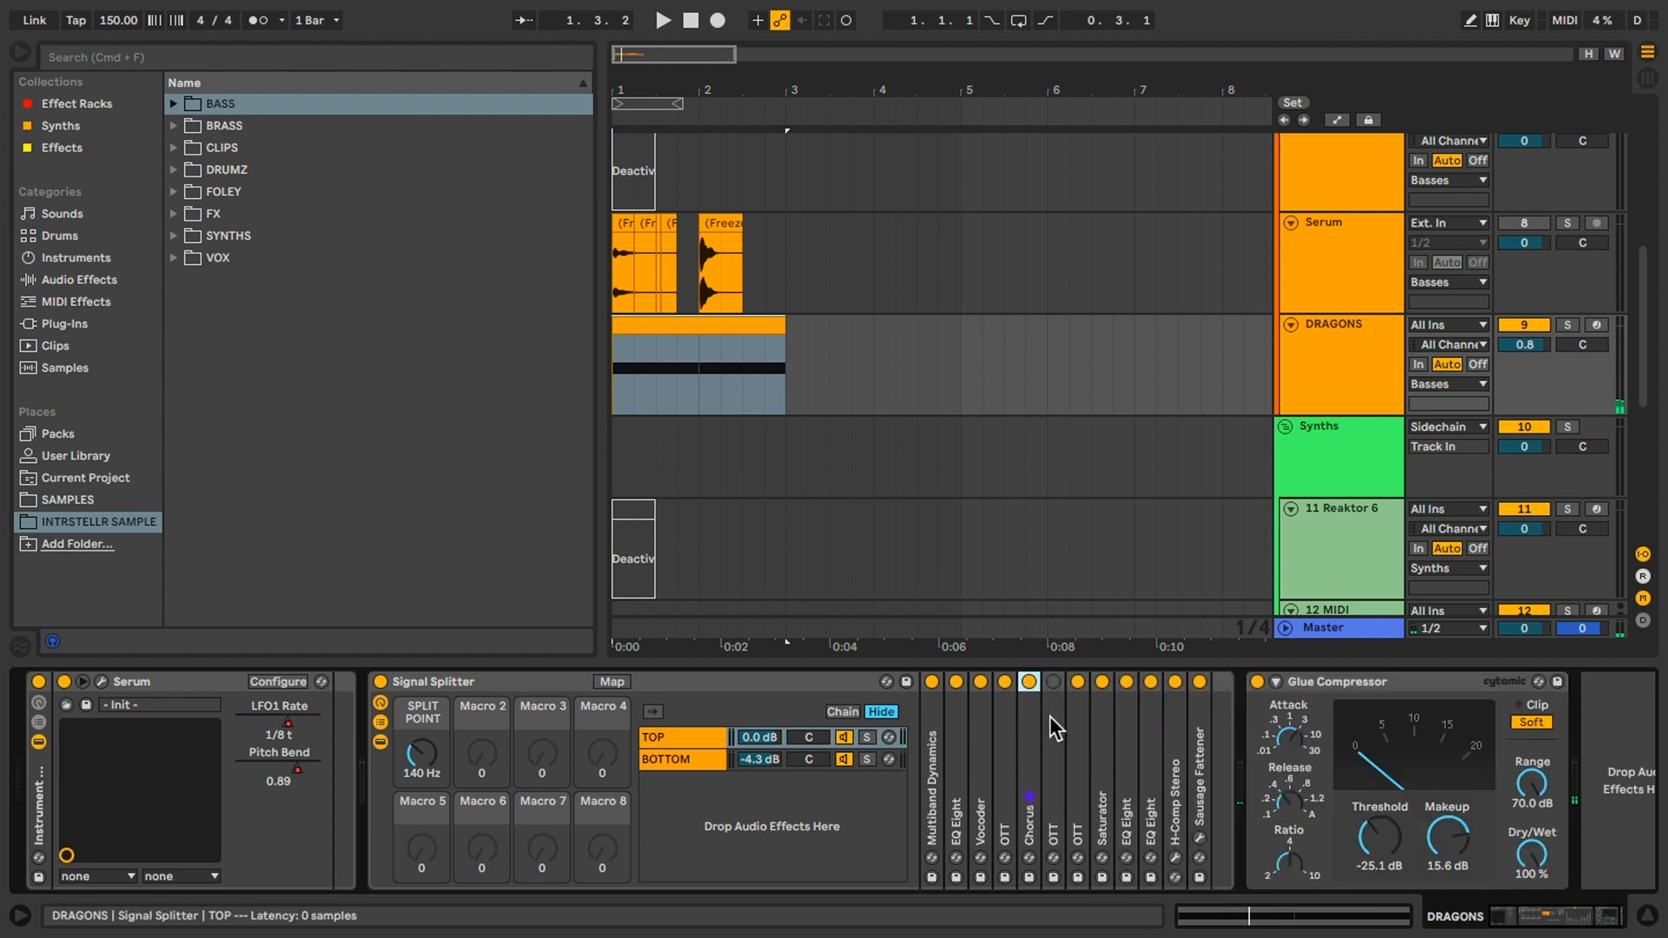
double_click(1049, 715)
double_click(1099, 683)
Inspect the active OTT before the Saturator, sweep its low-band output level up and back down, and collapse the device.
double_click(1076, 705)
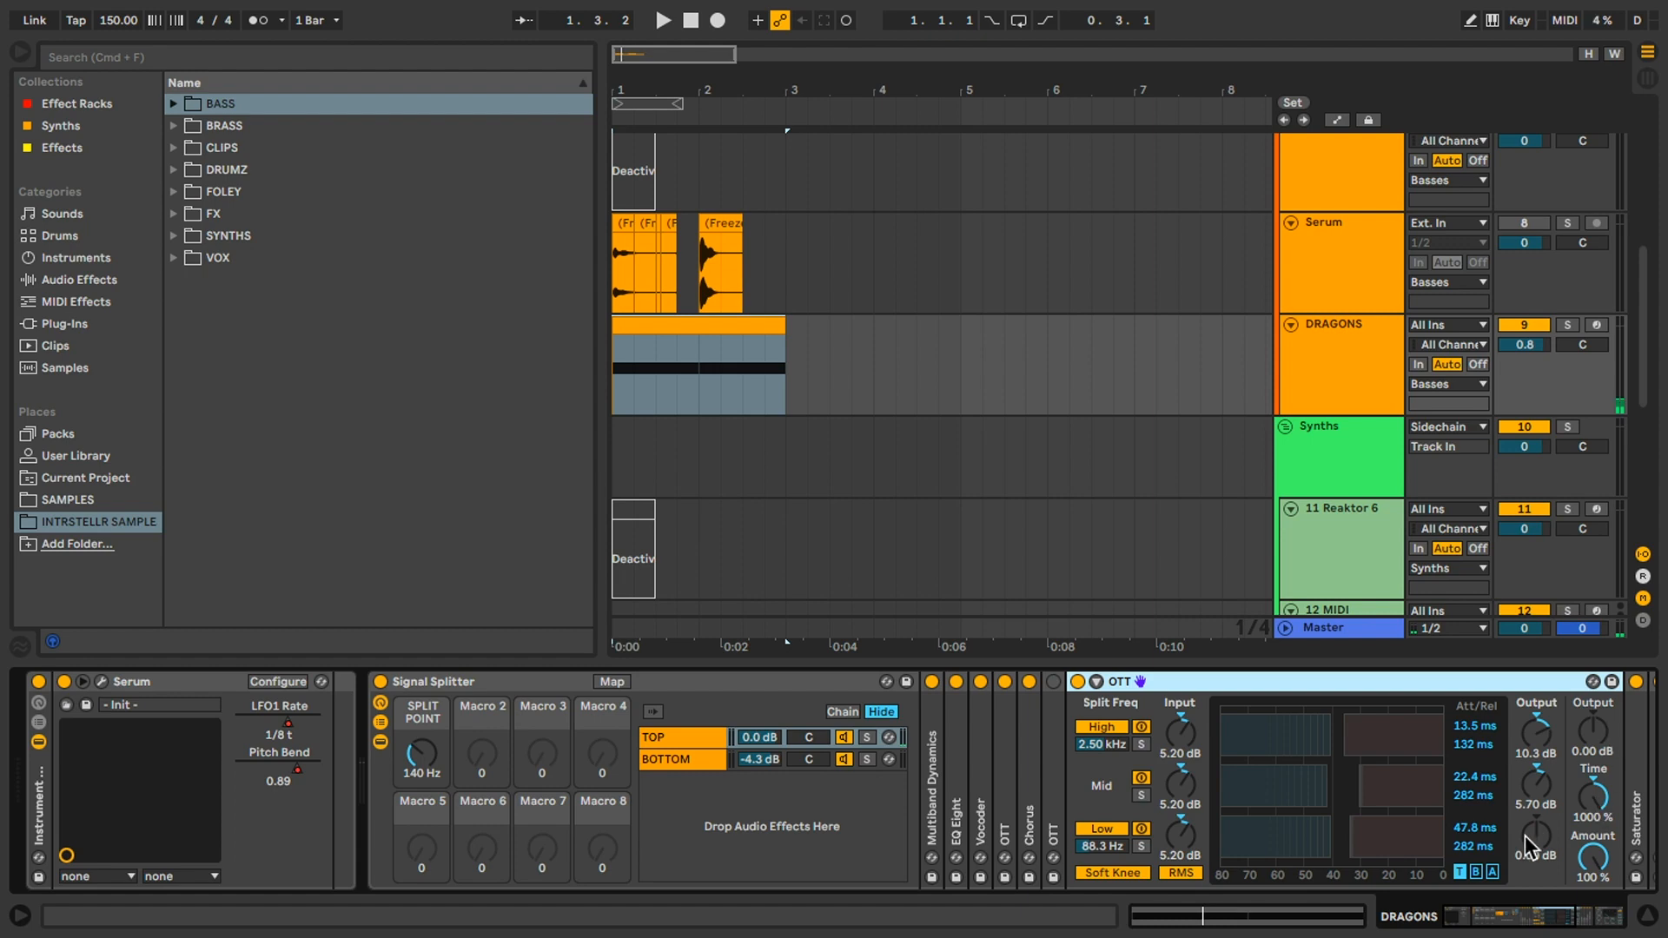
left_click_drag(1531, 844, 1531, 826)
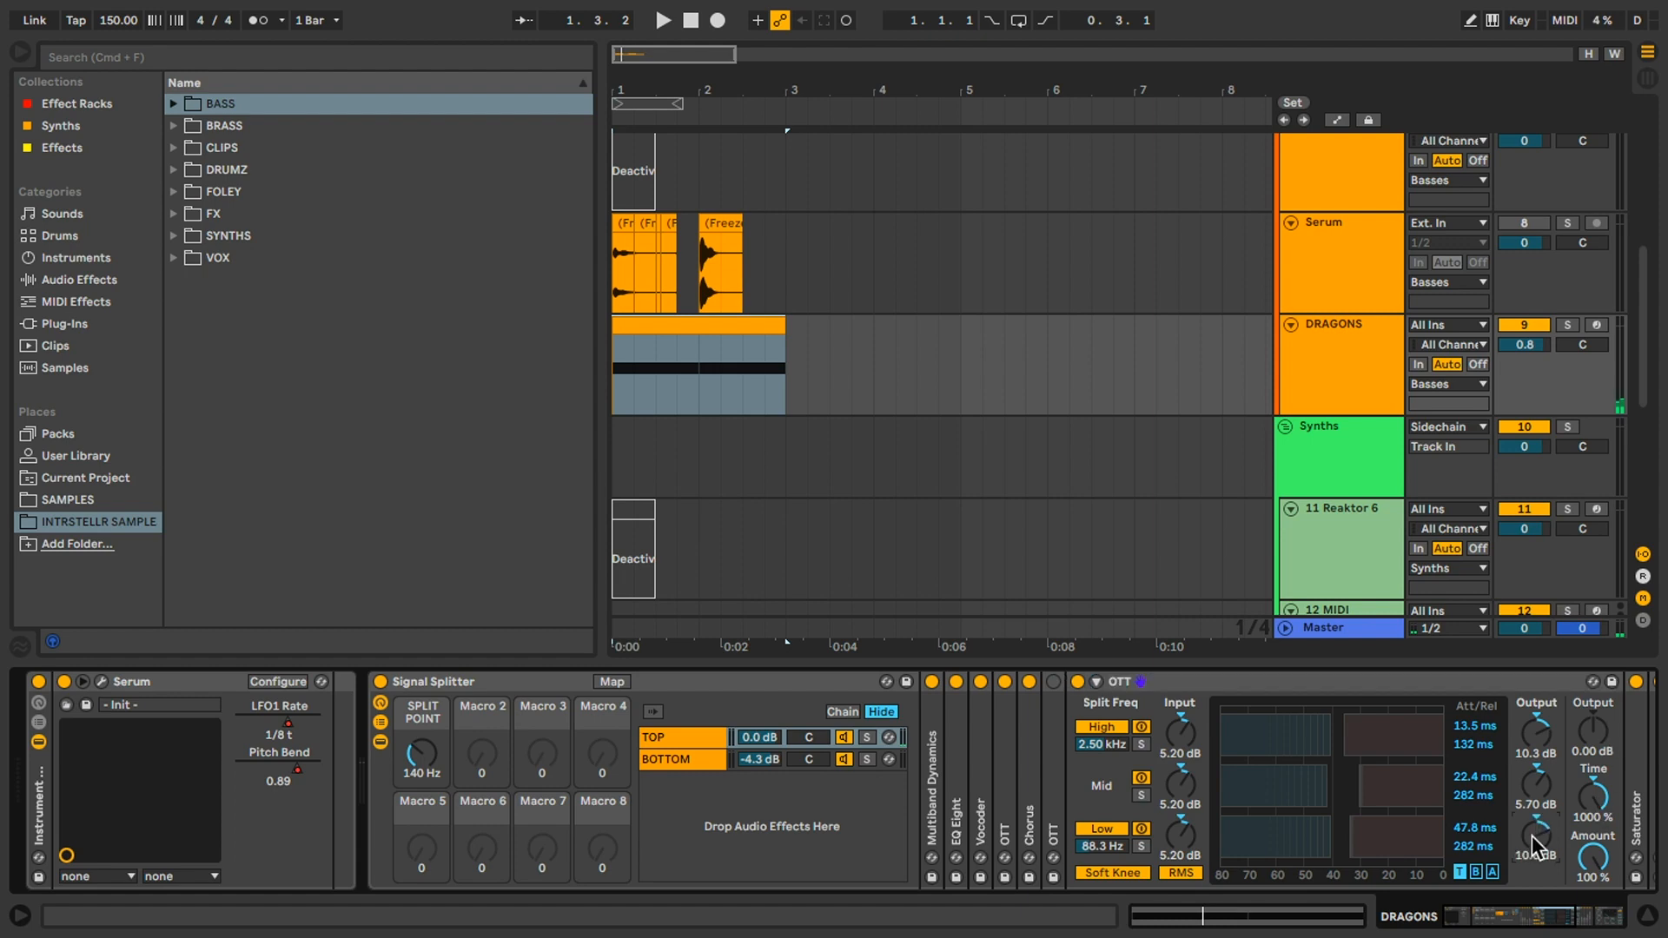
left_click_drag(1535, 834, 1561, 851)
double_click(1277, 685)
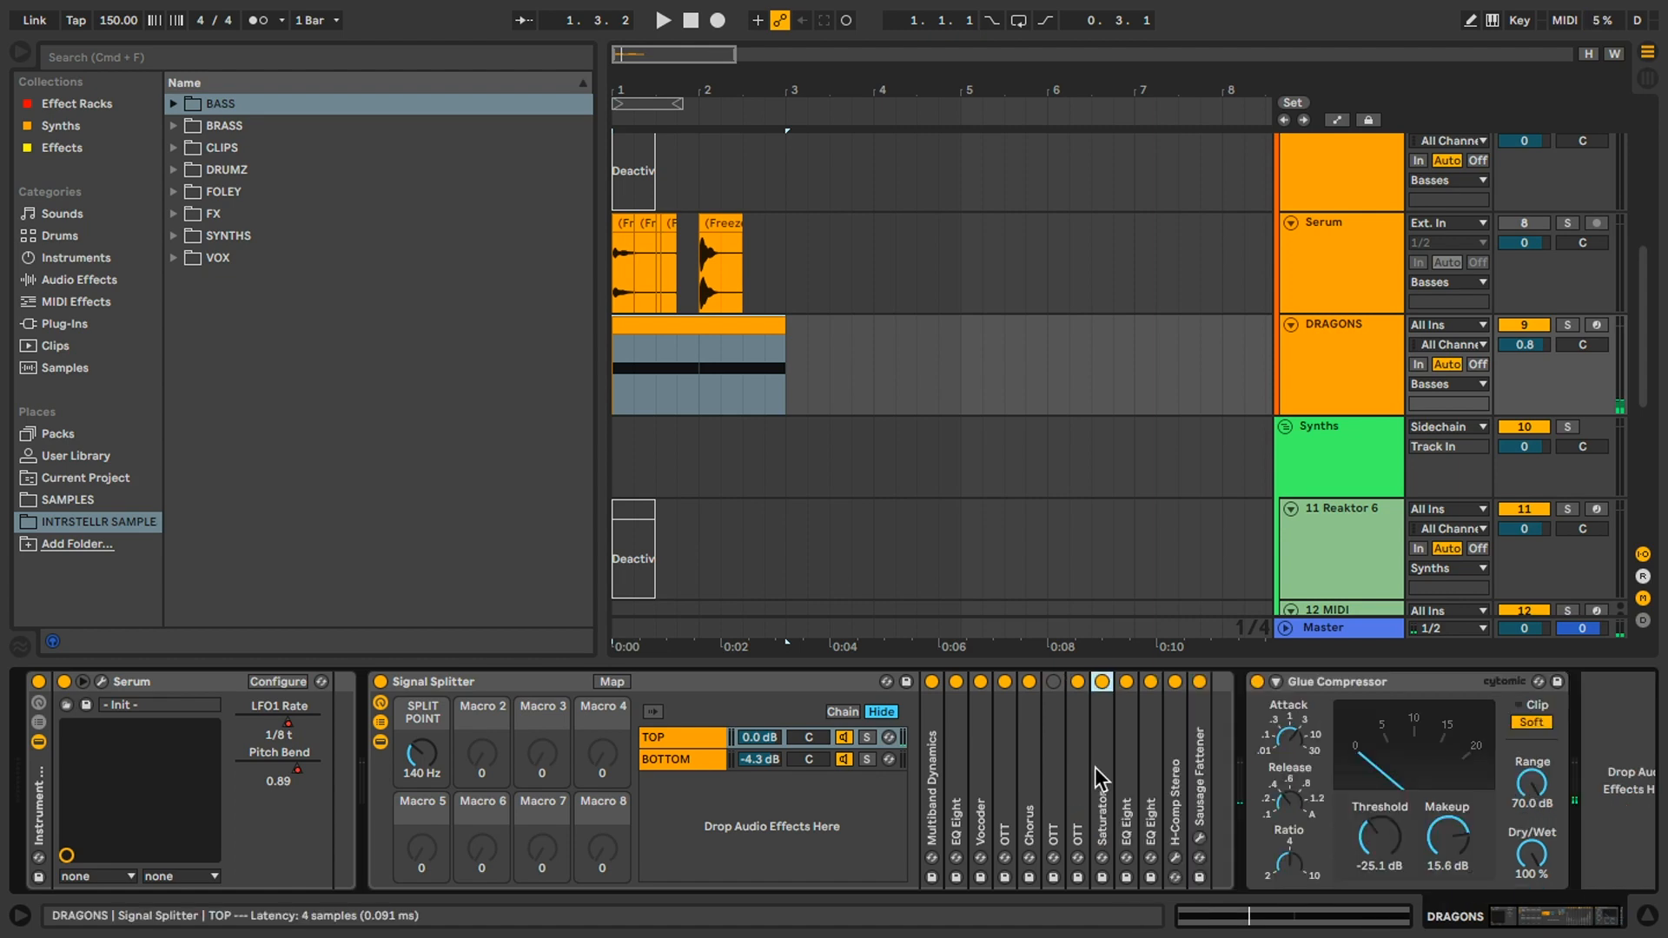
Inspect the Saturator and the EQ Eight just before H-Comp Stereo in the TOP chain, collapsing each again.
double_click(1094, 768)
double_click(1150, 676)
double_click(1124, 726)
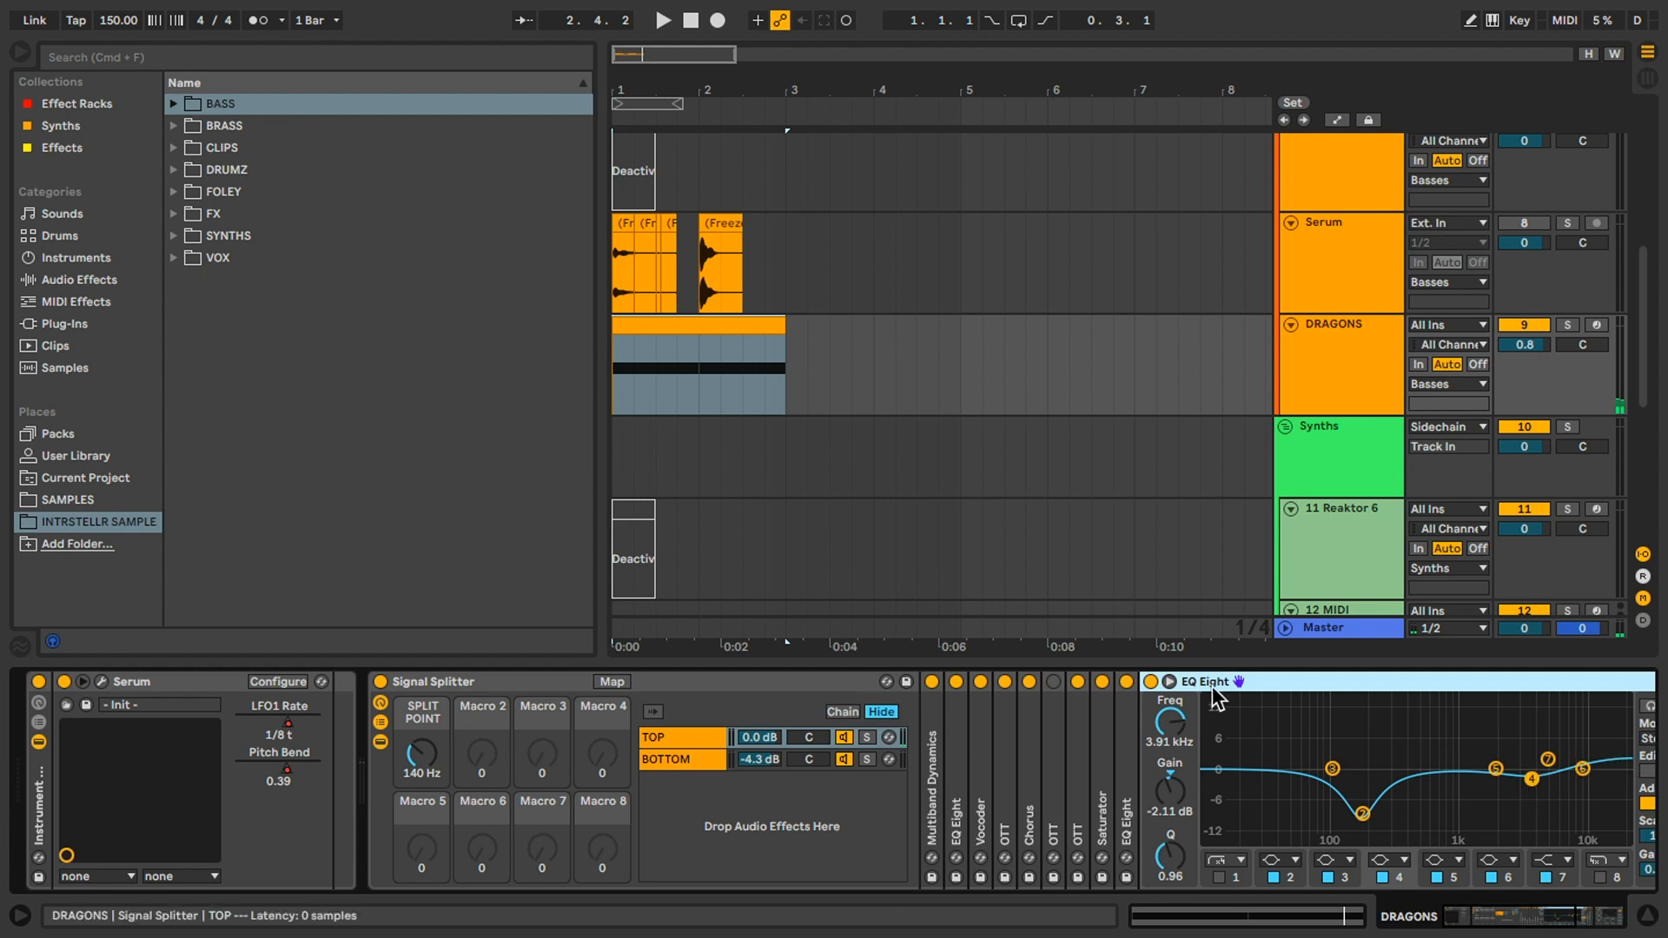
double_click(1256, 687)
Expand H-Comp Stereo to view its plug-in window, then collapse the device again.
double_click(1171, 717)
left_click(1212, 681)
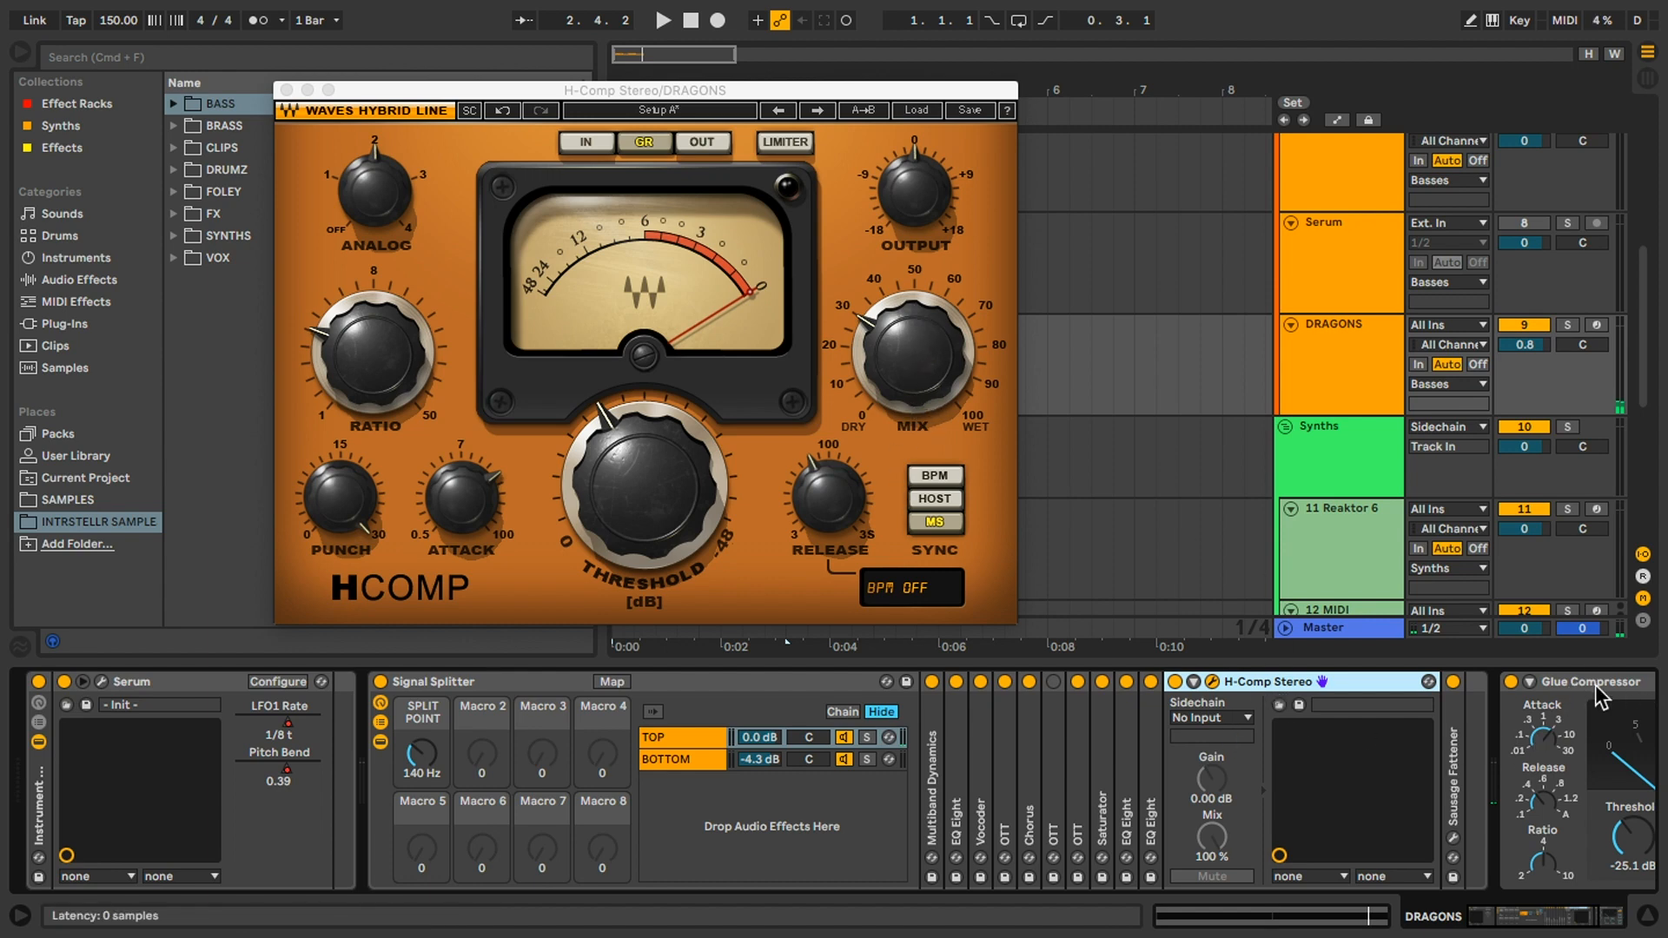
double_click(1328, 684)
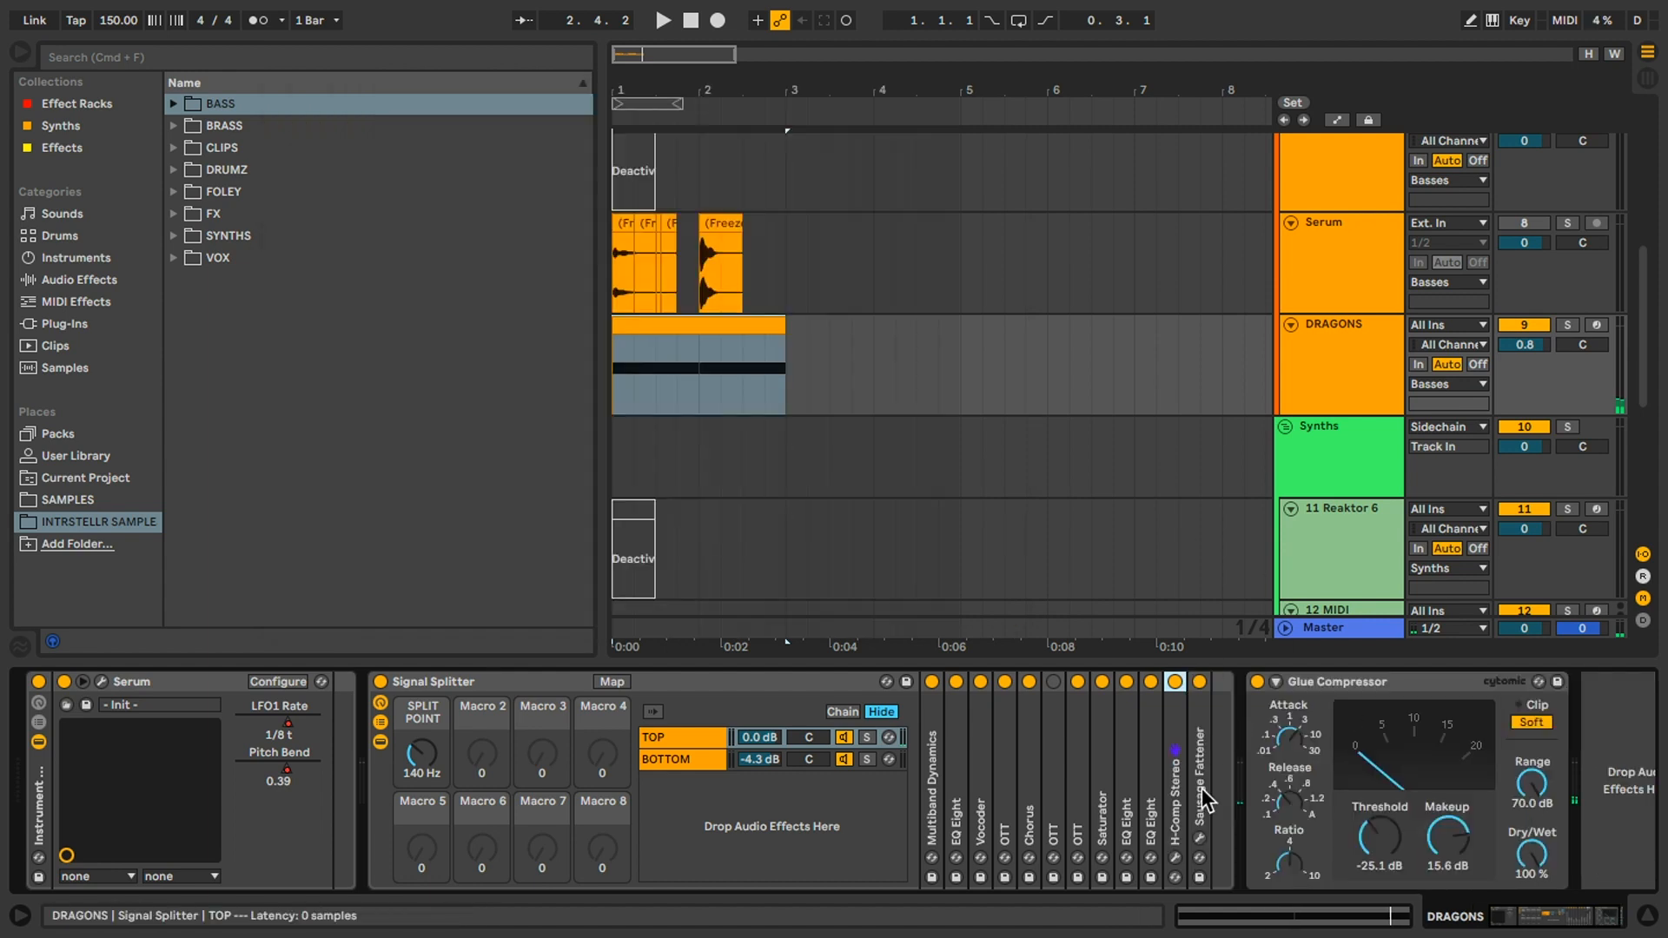
Collapse the Glue Compressor and place the insert marker at 1.4.1 in the DRAGONS clip.
left_click(1379, 879)
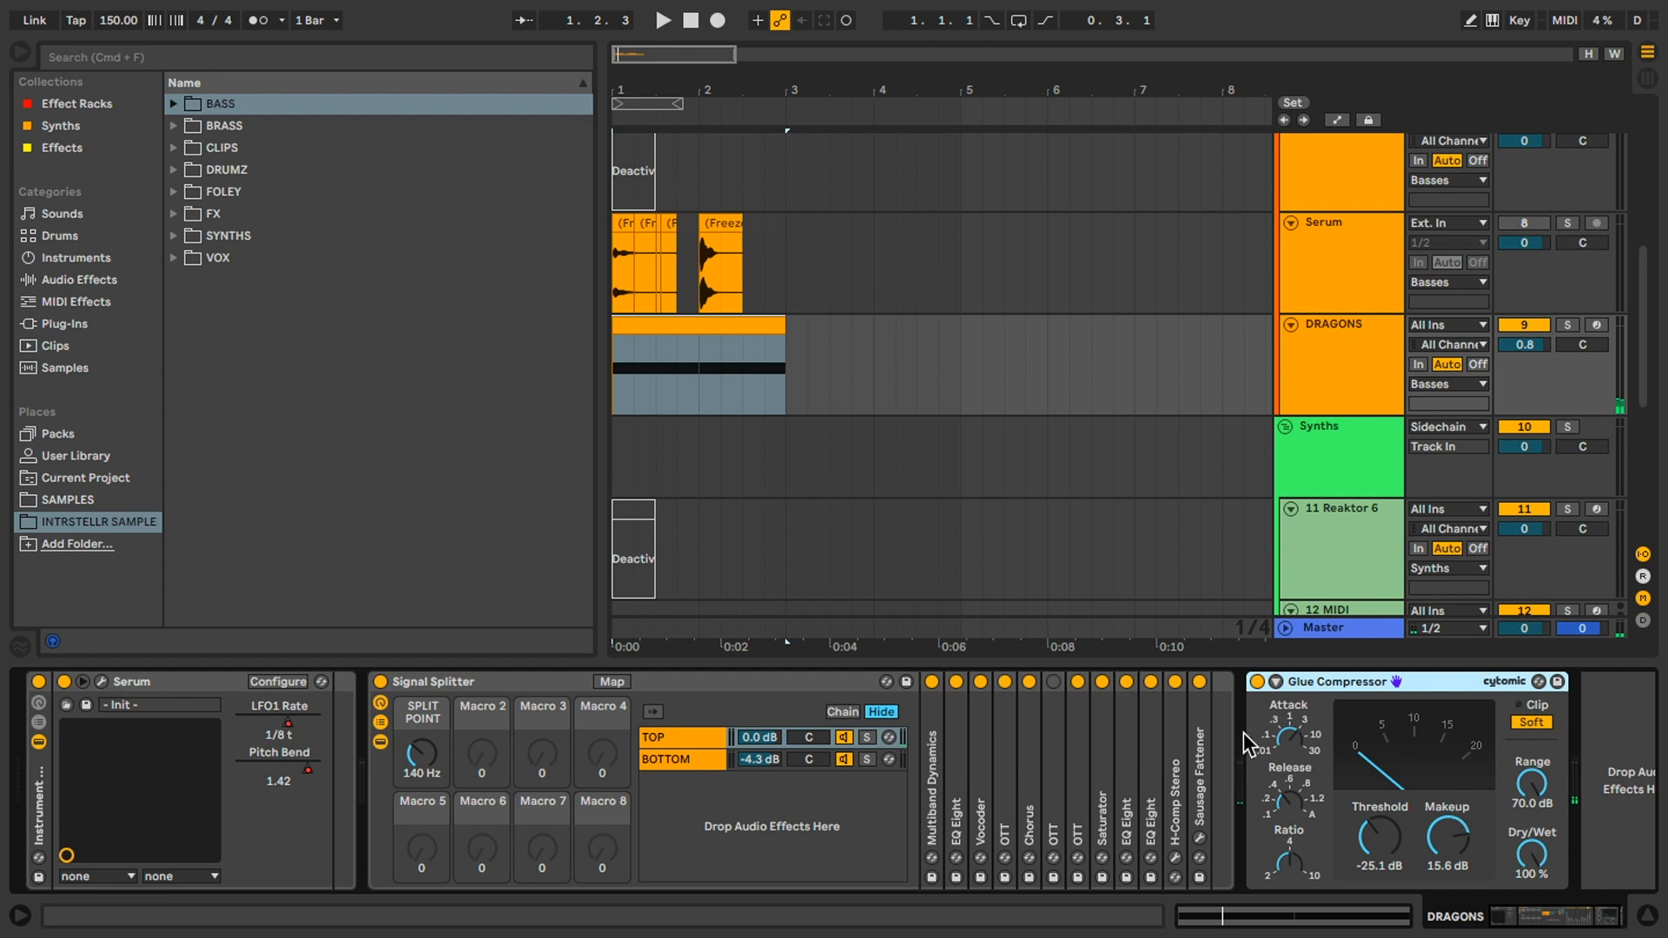
left_click(1275, 681)
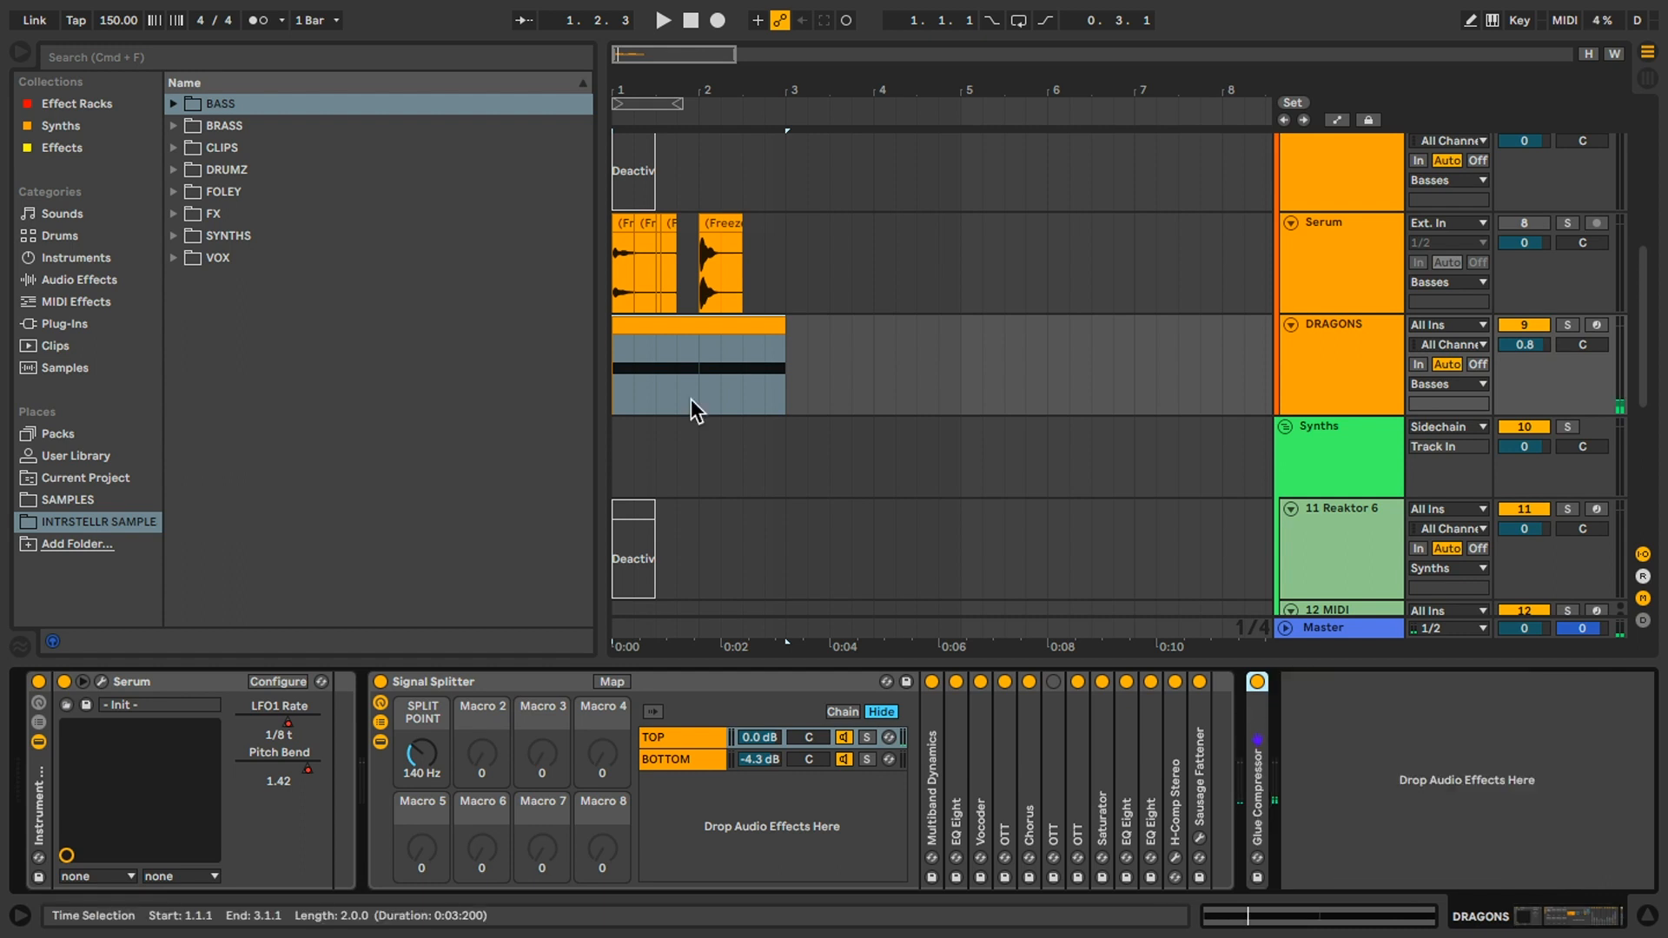
left_click(677, 360)
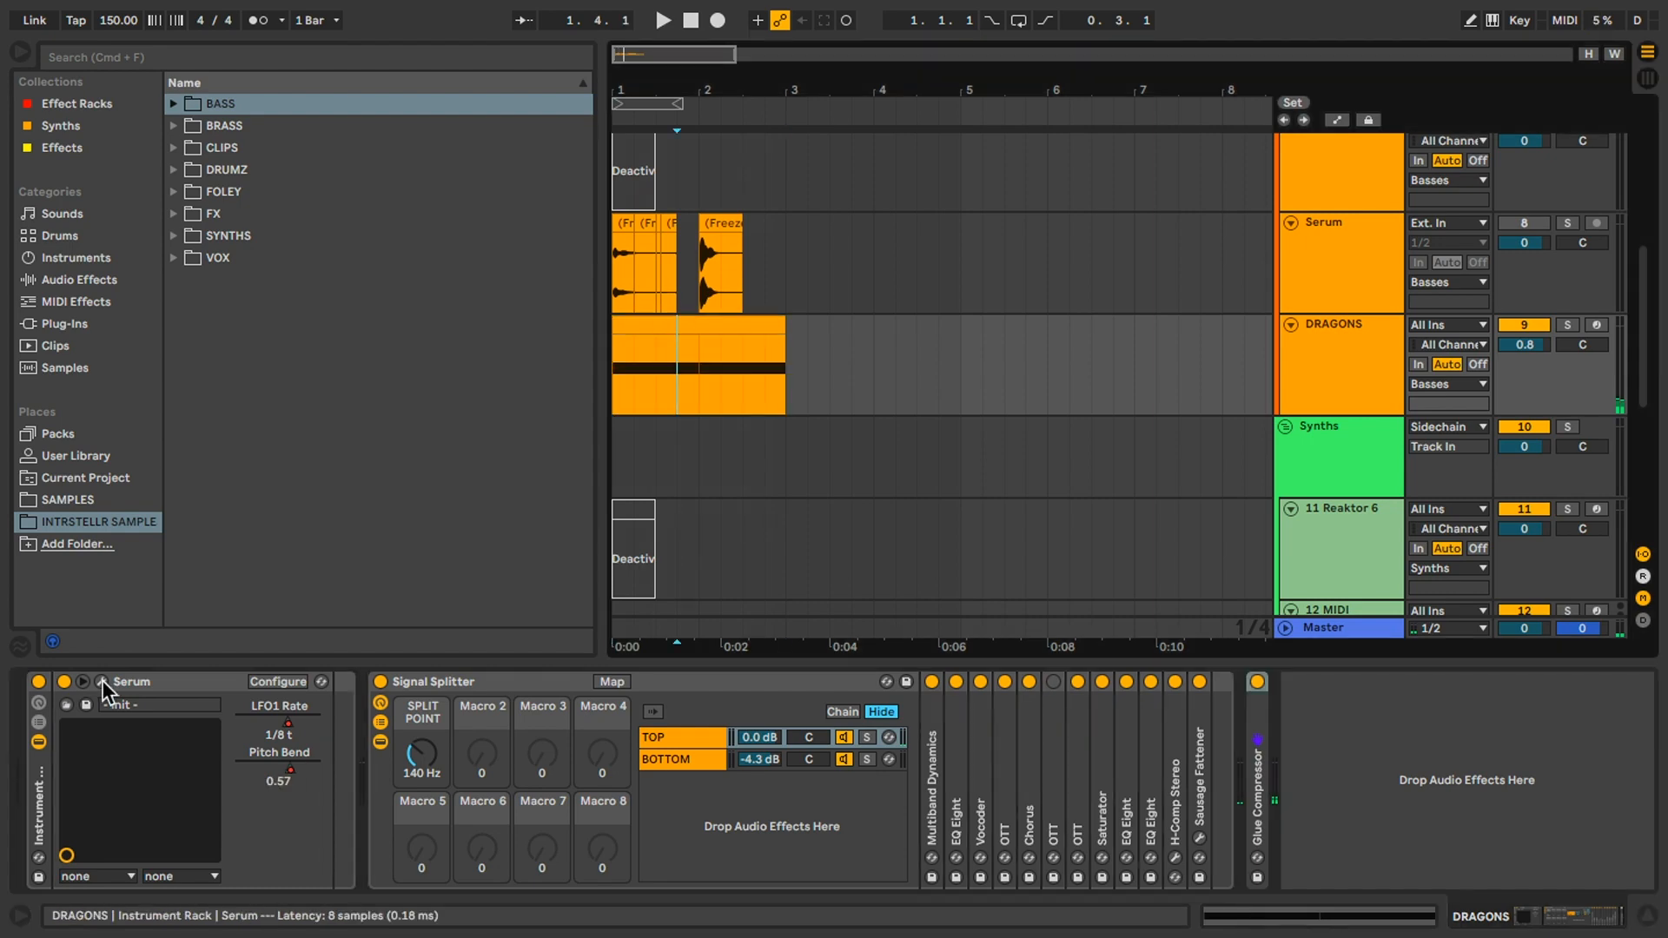
Open the Serum window on the DRAGONS track, review its oscillator and FX pages, and close it.
left_click(102, 683)
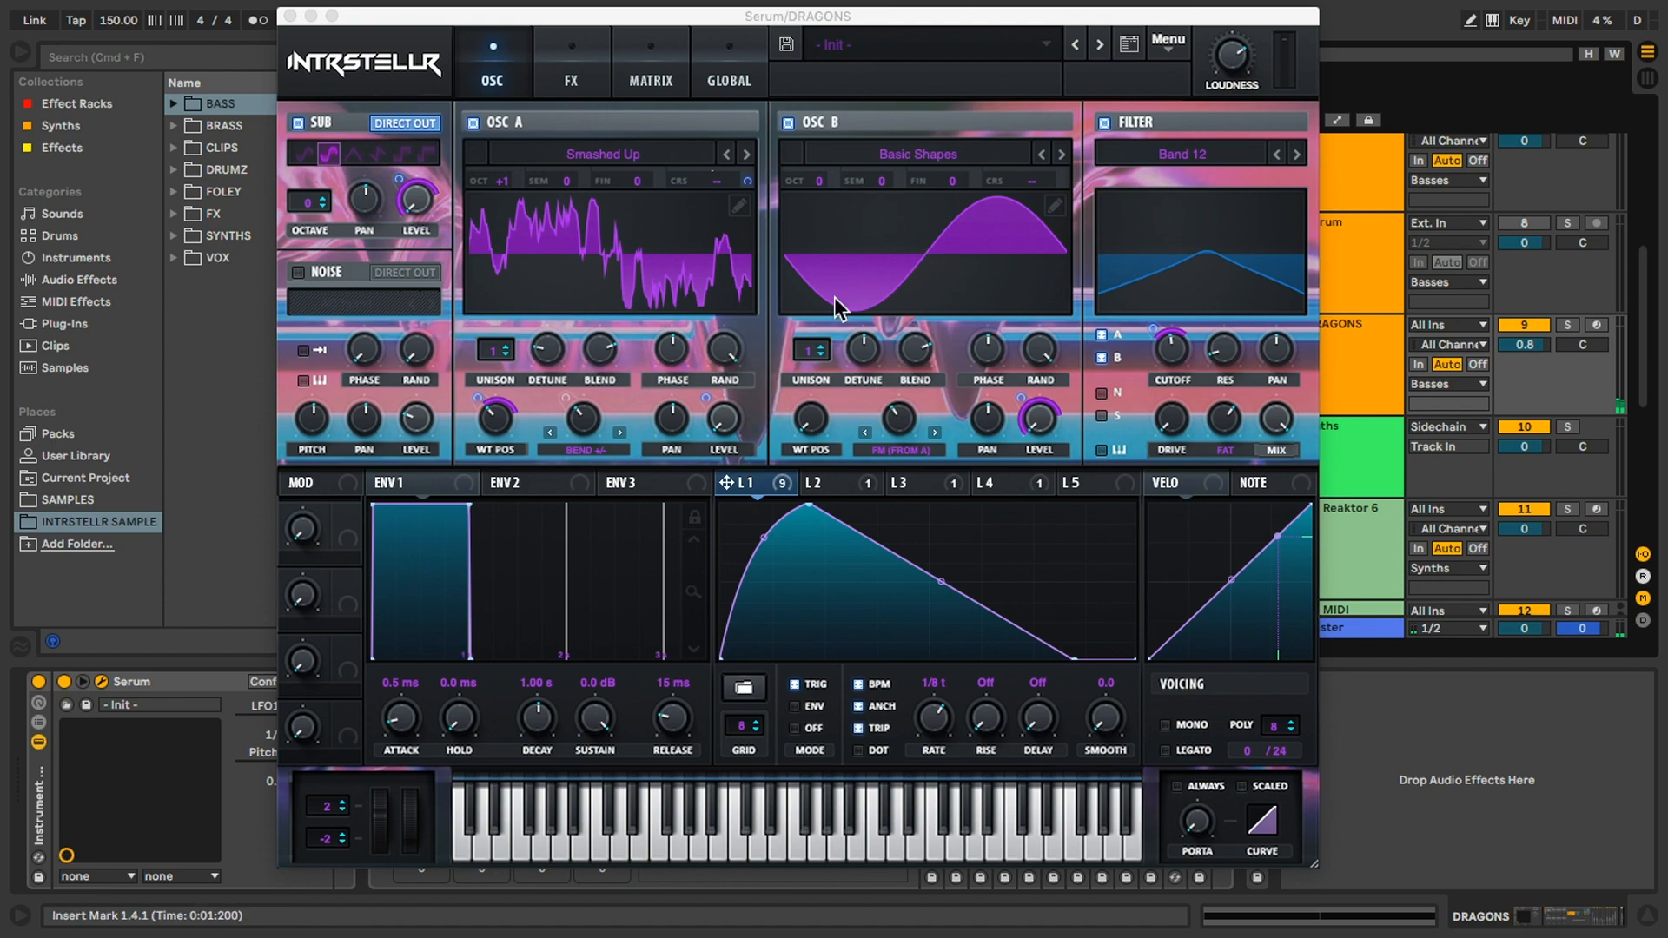
left_click(571, 76)
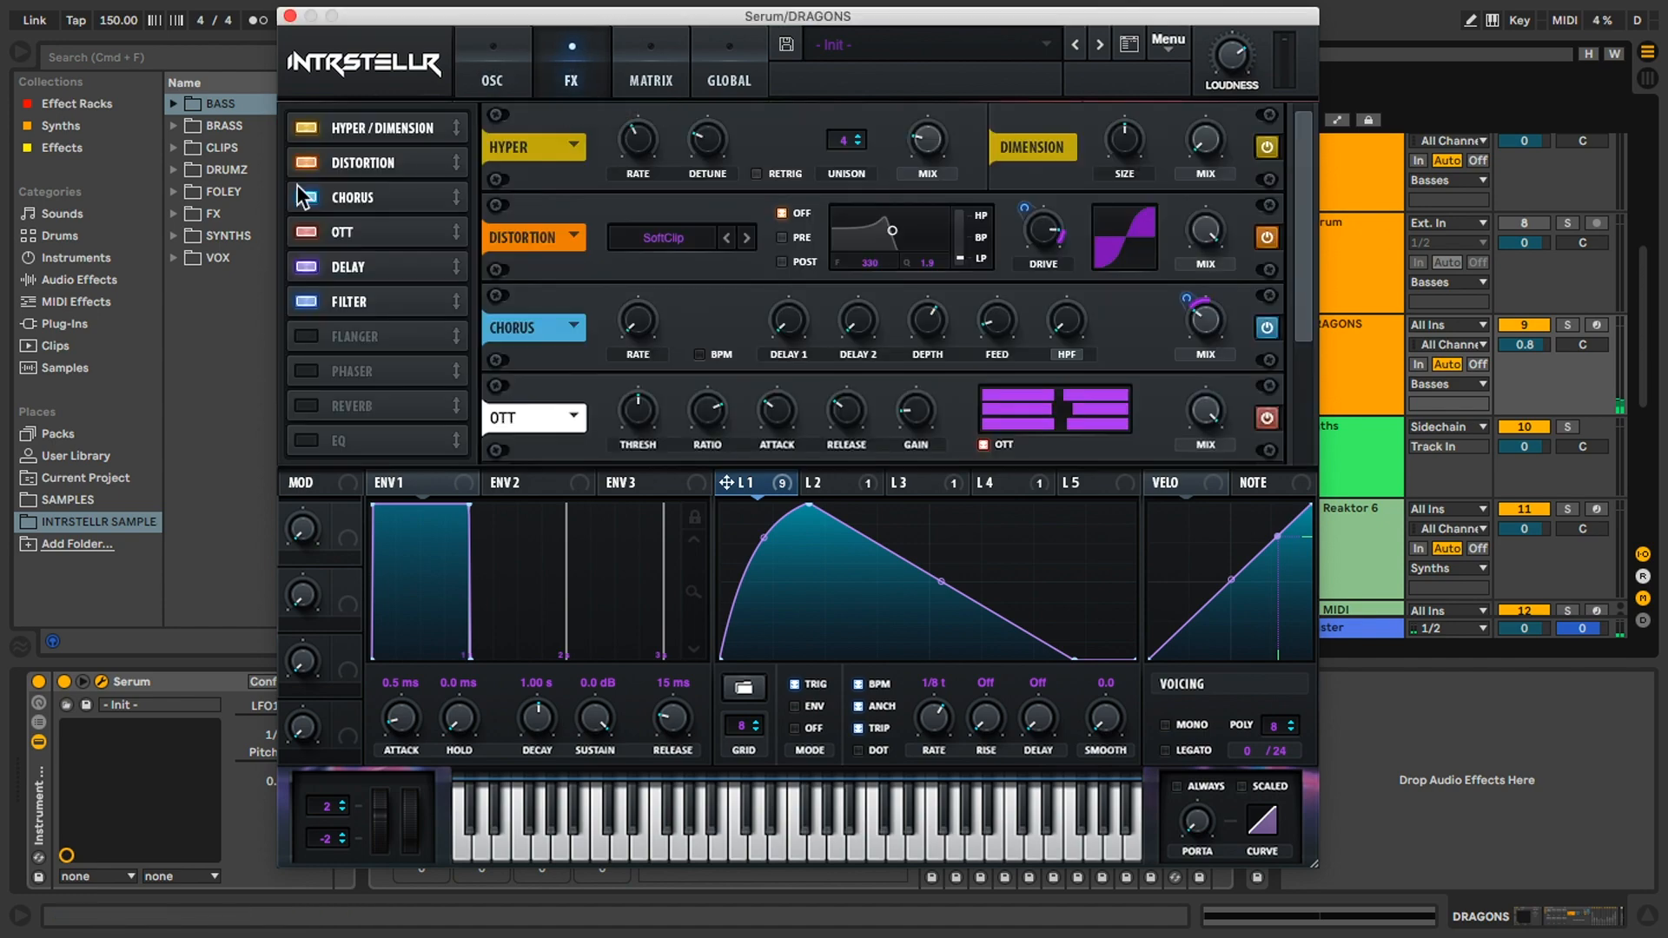
left_click(289, 16)
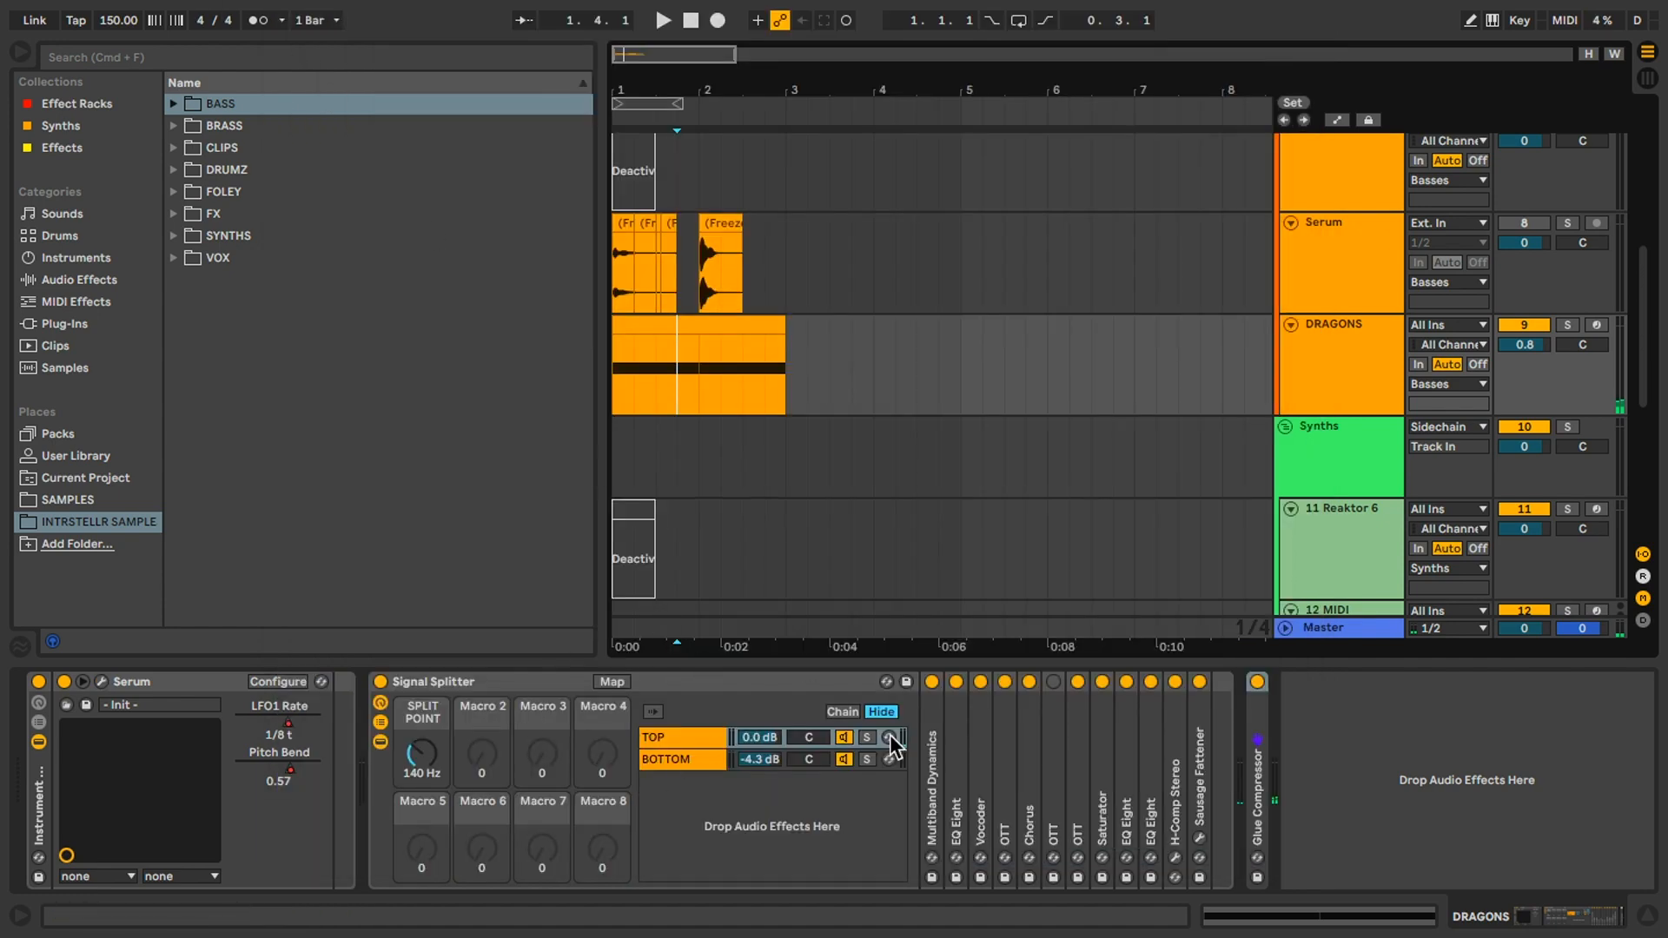
Collapse the Signal Splitter rack and place the insert marker at 1.1.1, the start of the DRAGONS clip.
double_click(512, 677)
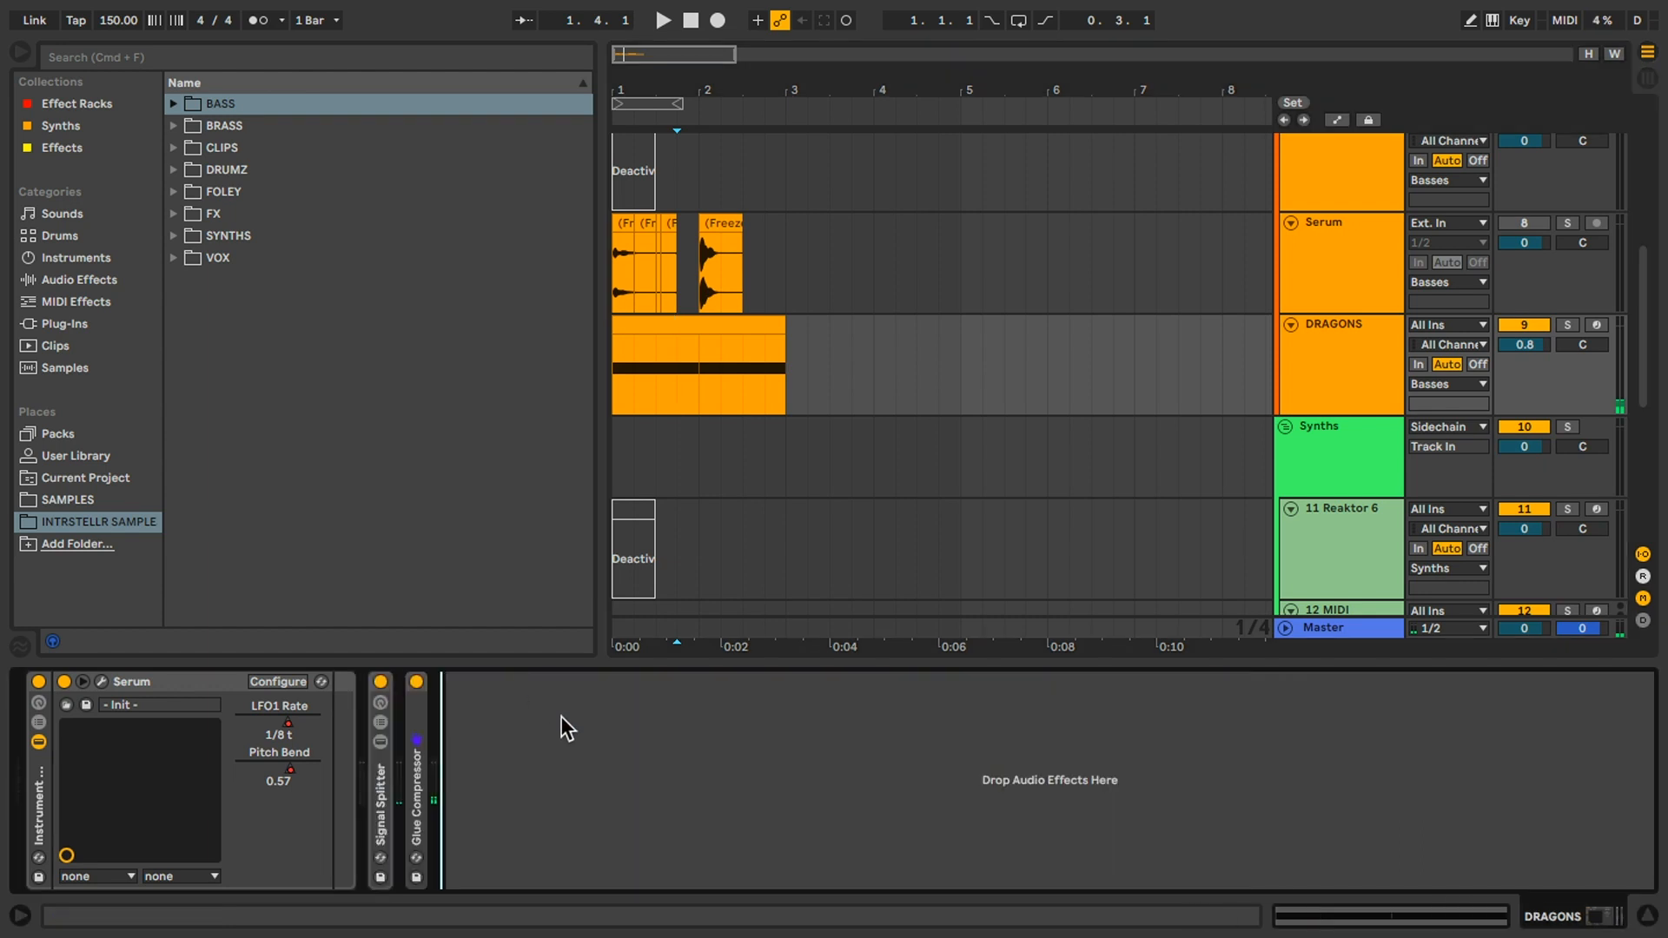
left_click(650, 330)
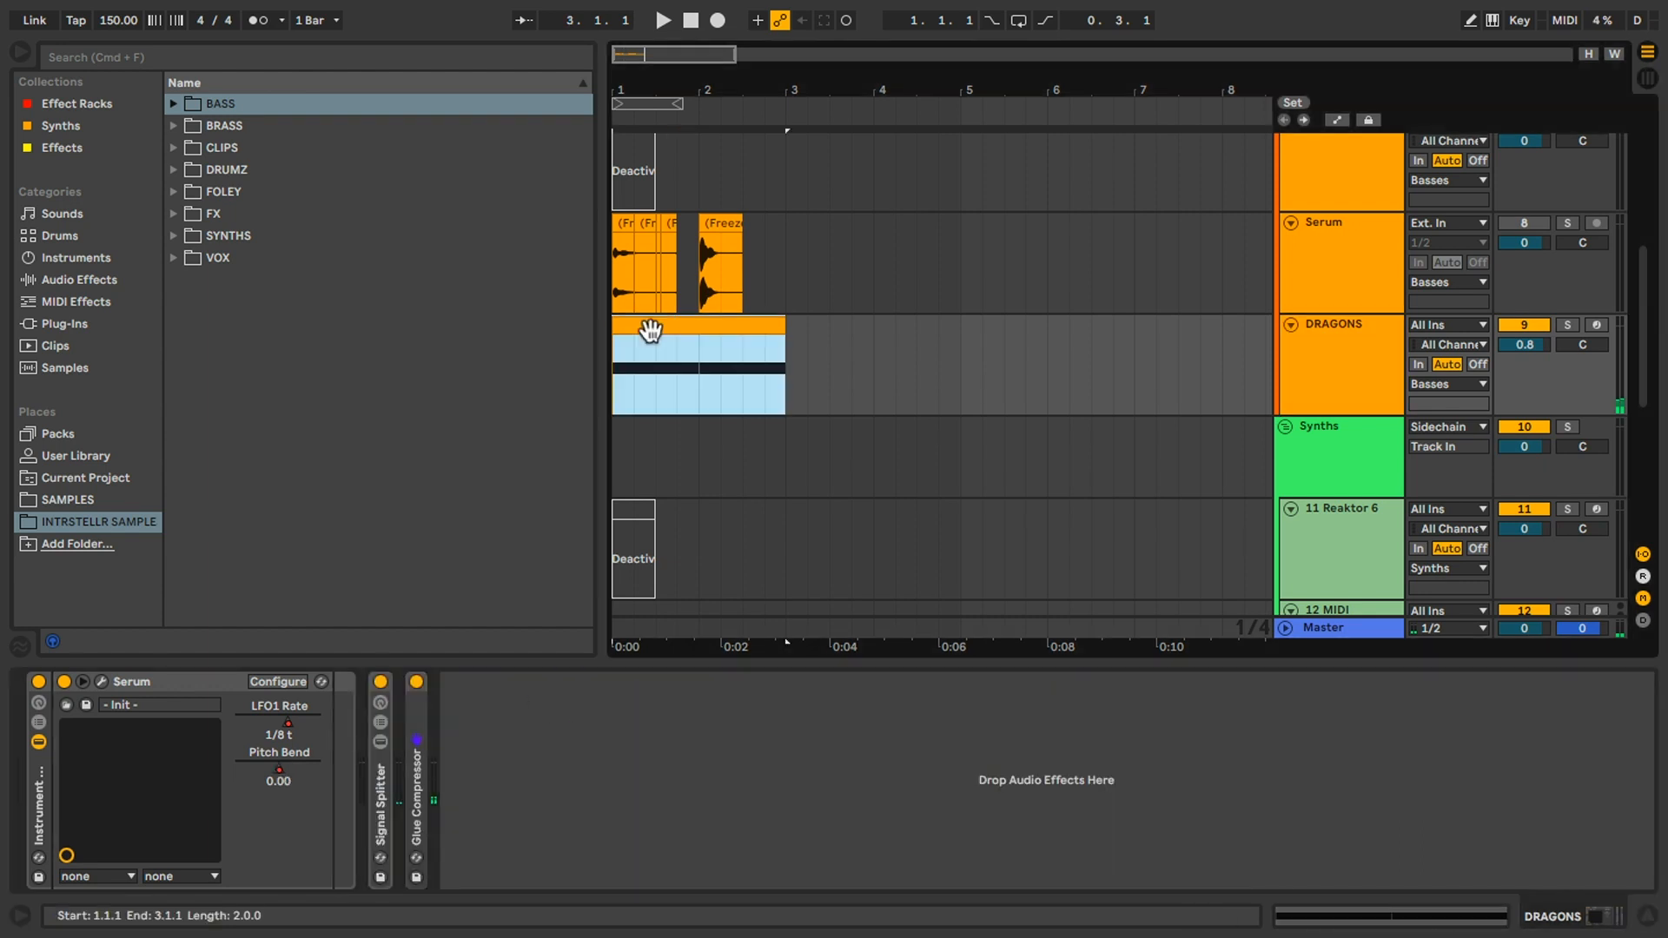
left_click(617, 386)
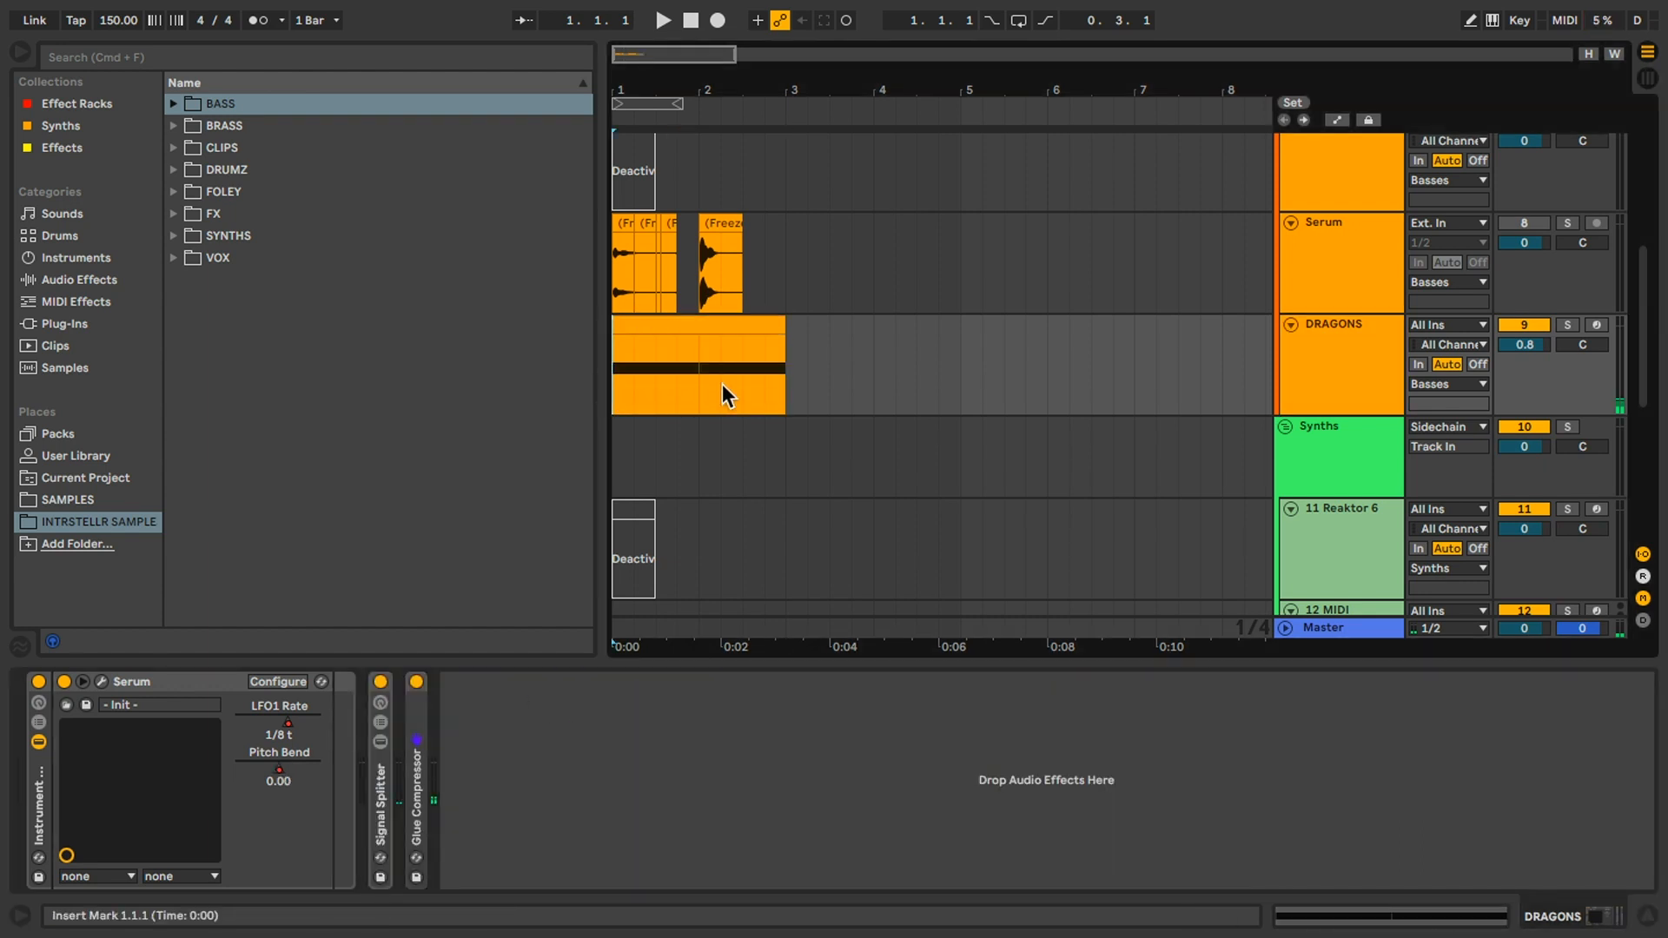